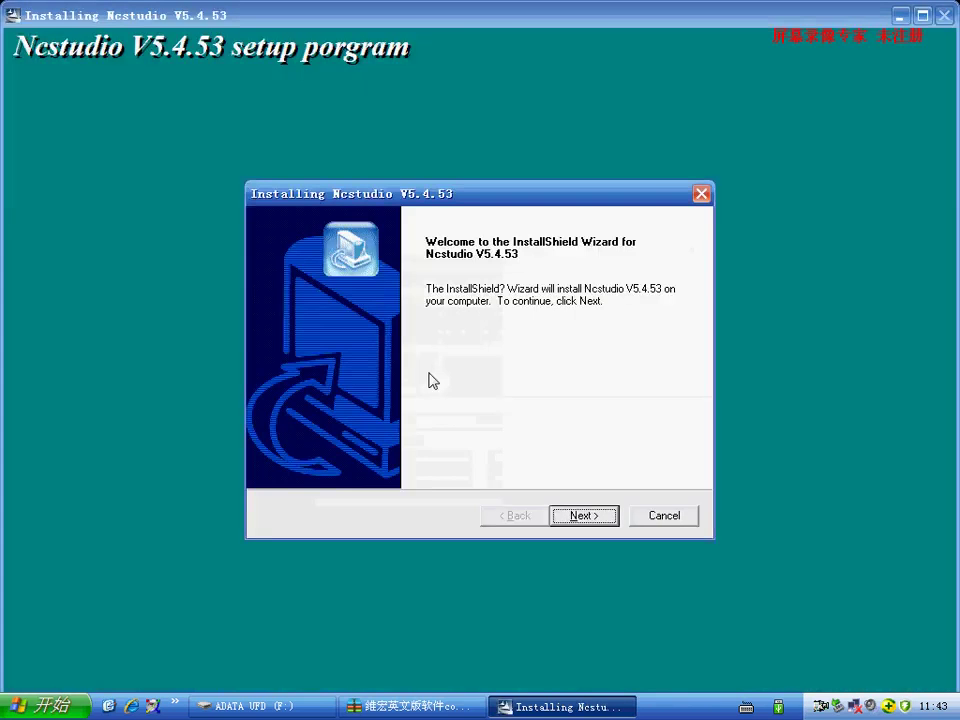
- Install Ncstudio V5.4.53 with the default destination and folder, choosing to reboot manually
click(581, 514)
click(581, 515)
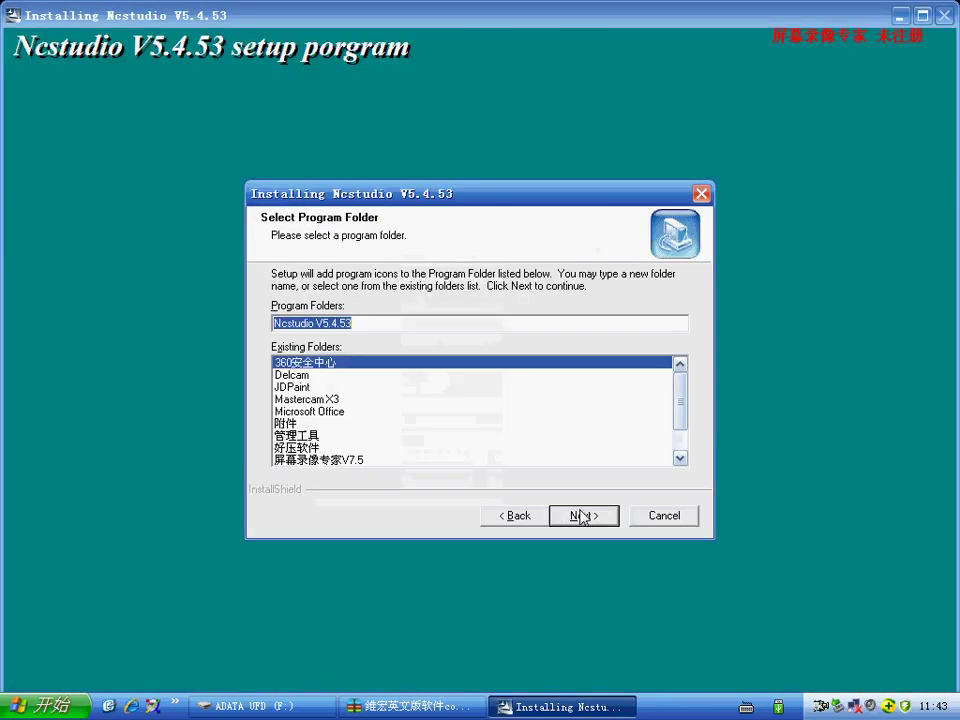
click(581, 515)
click(582, 516)
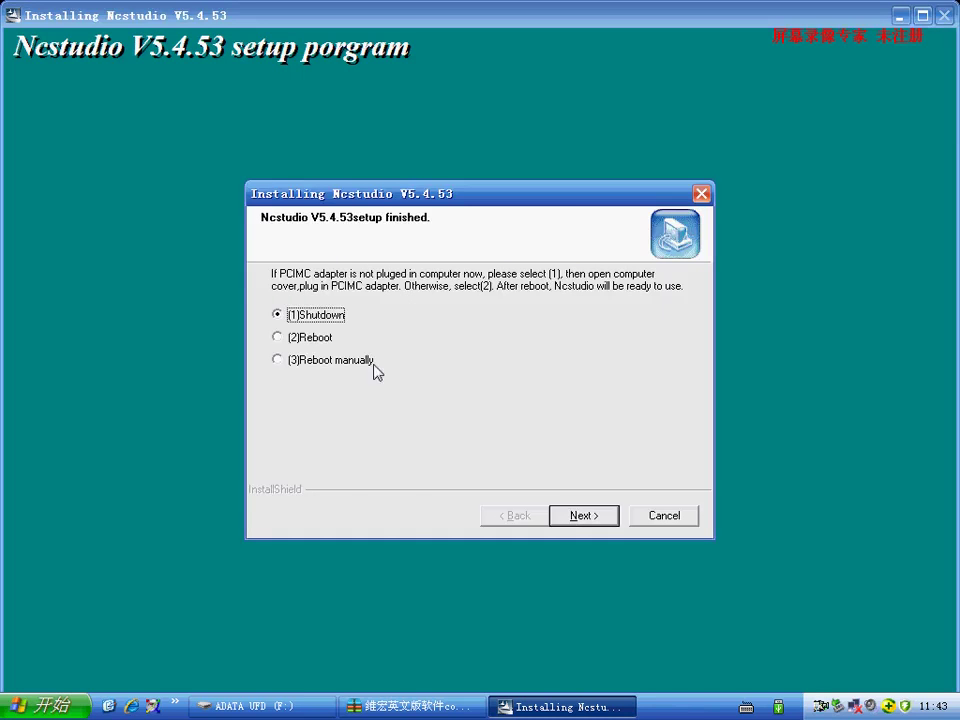
click(343, 360)
click(606, 516)
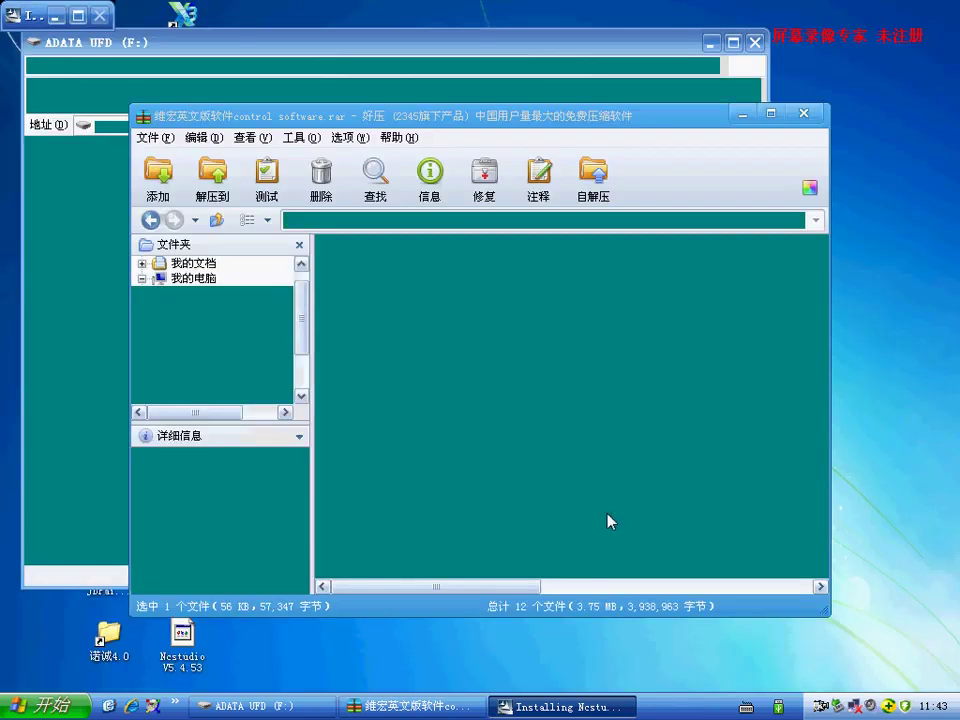
- Close WinRAR, minimize the ADATA UFD (F:) window, refresh the desktop, and open My Computer's properties
click(804, 115)
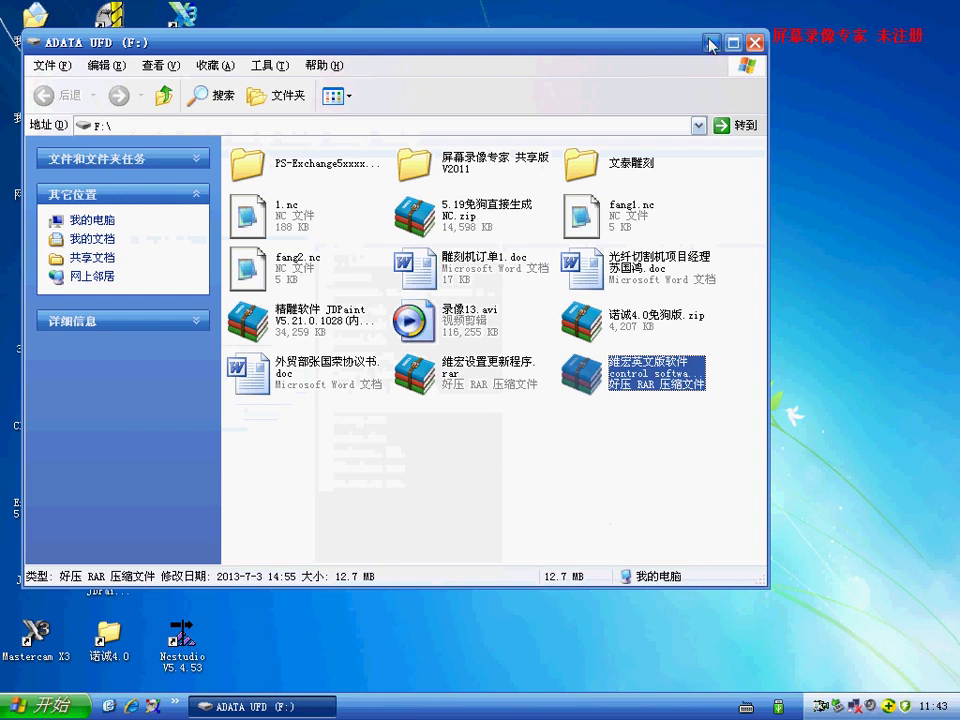
click(710, 45)
right_click(563, 183)
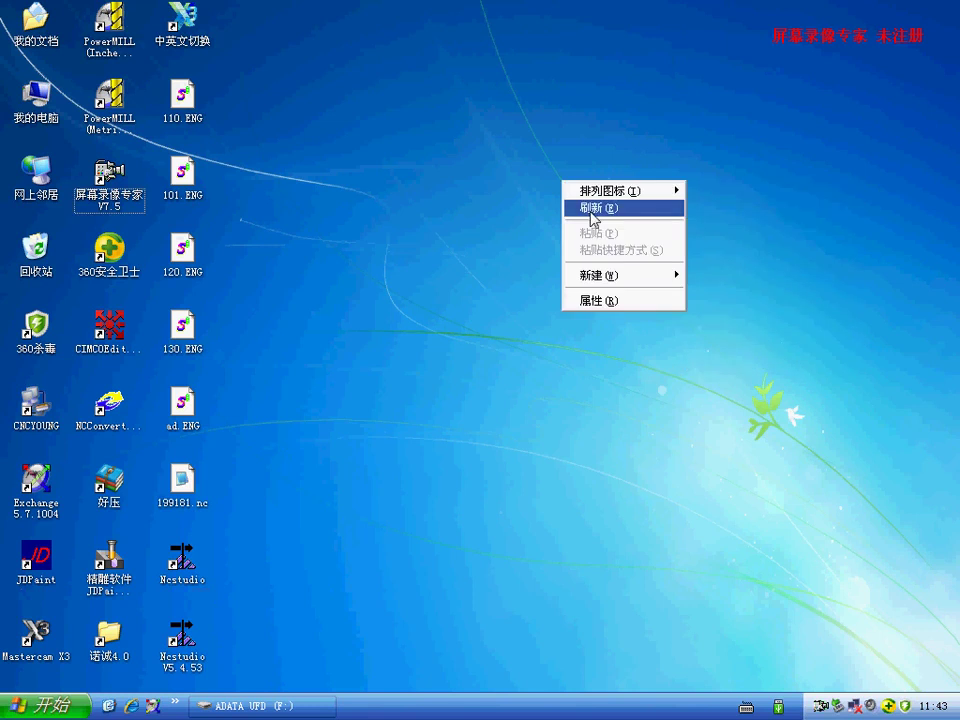
click(590, 212)
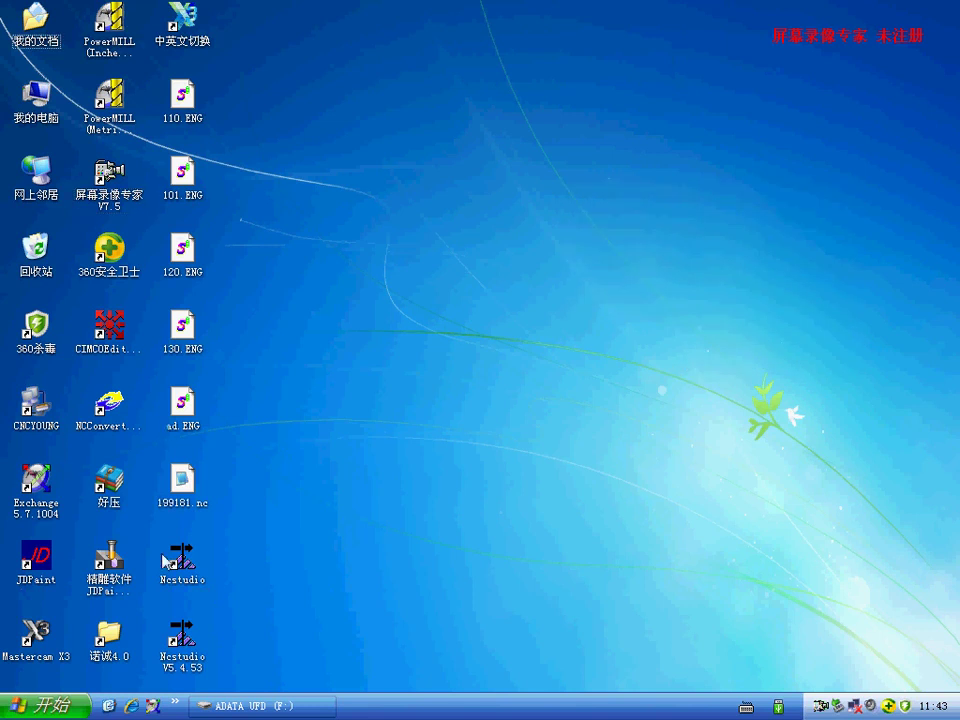
right_click(24, 105)
click(100, 272)
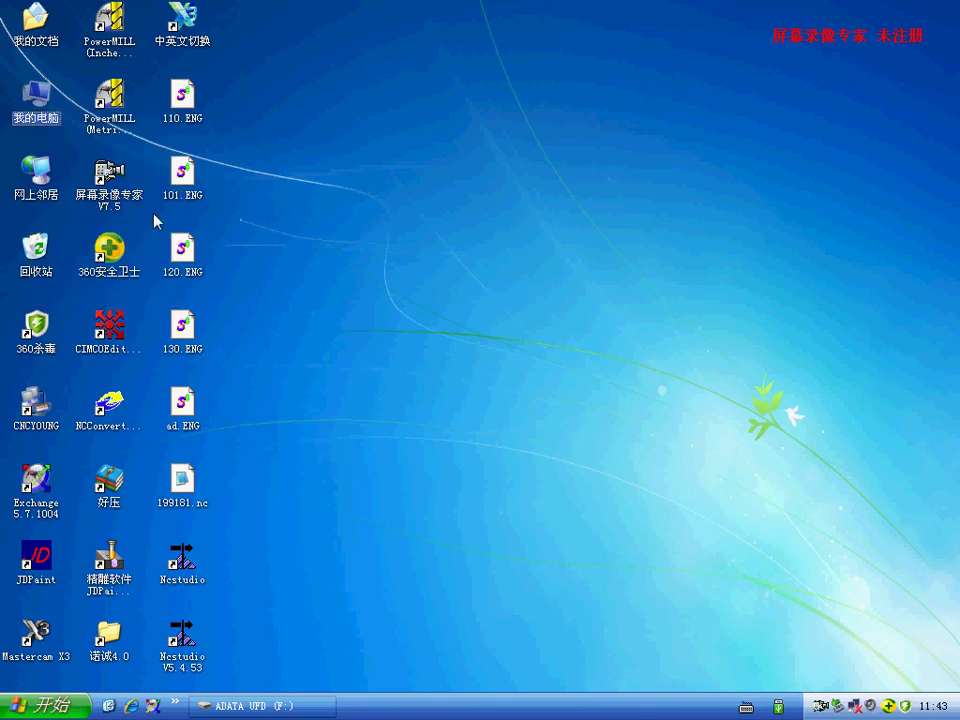
- Open Device Manager from the Hardware tab and scan the computer for hardware changes
click(125, 128)
click(113, 128)
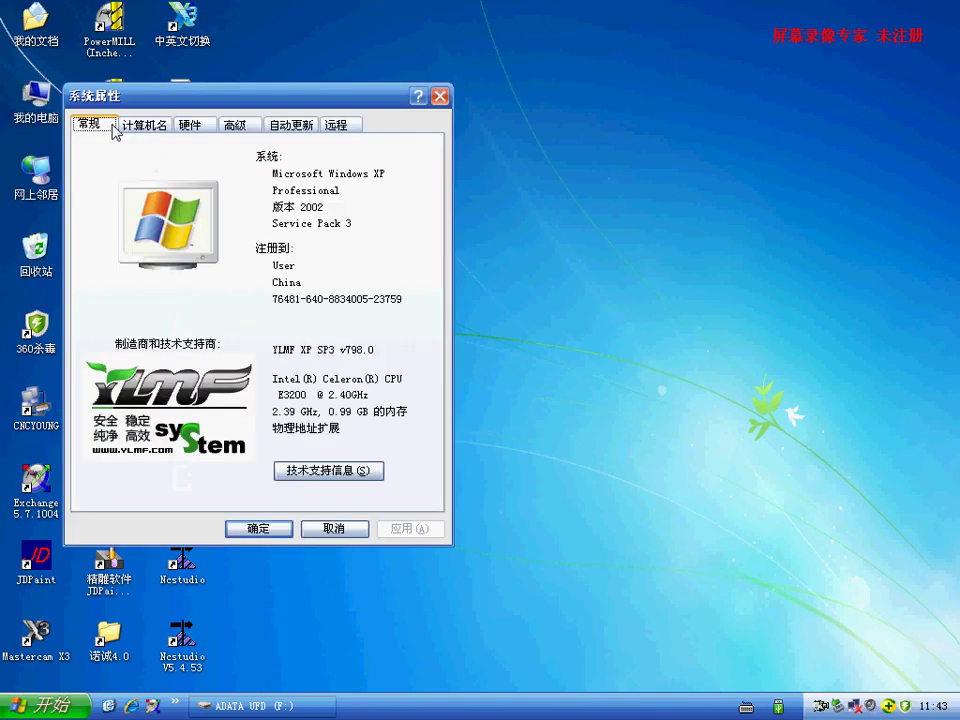
click(189, 124)
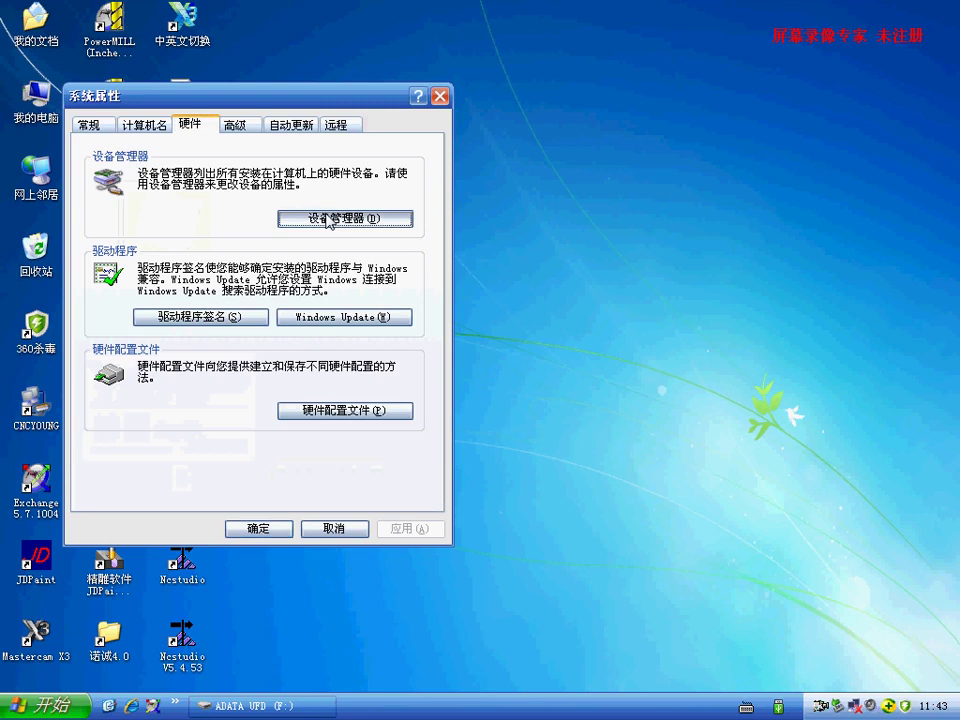
click(328, 218)
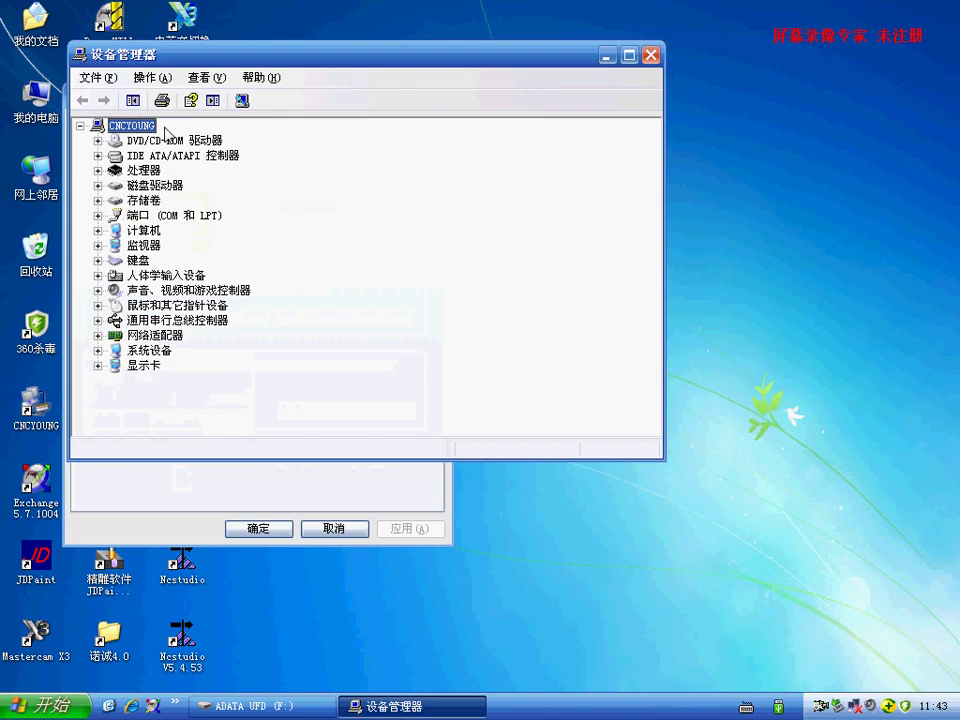
right_click(140, 125)
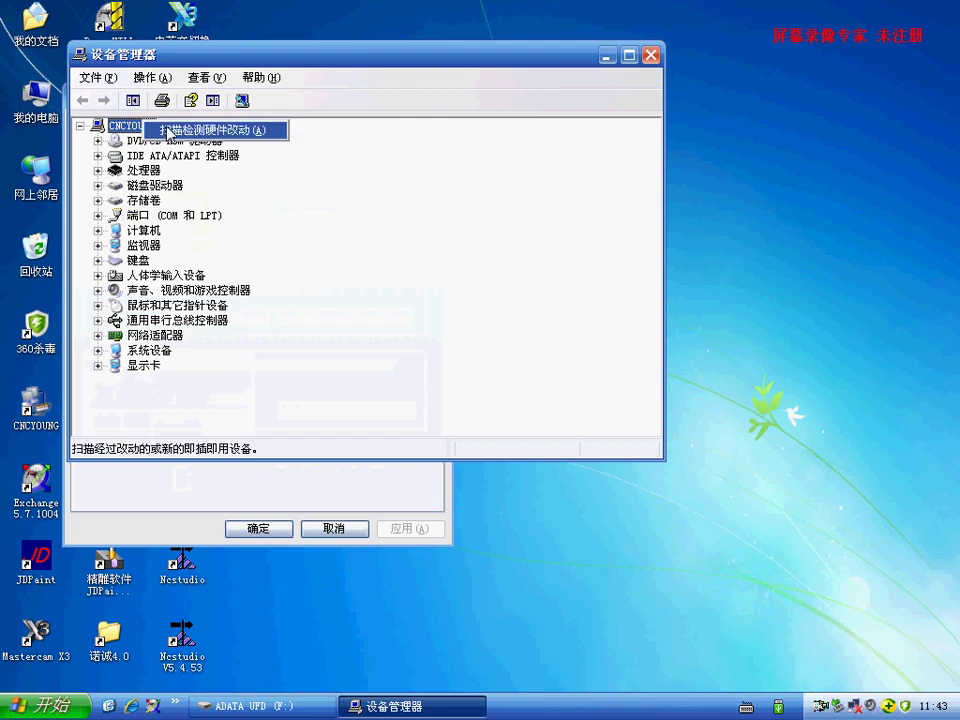
click(175, 132)
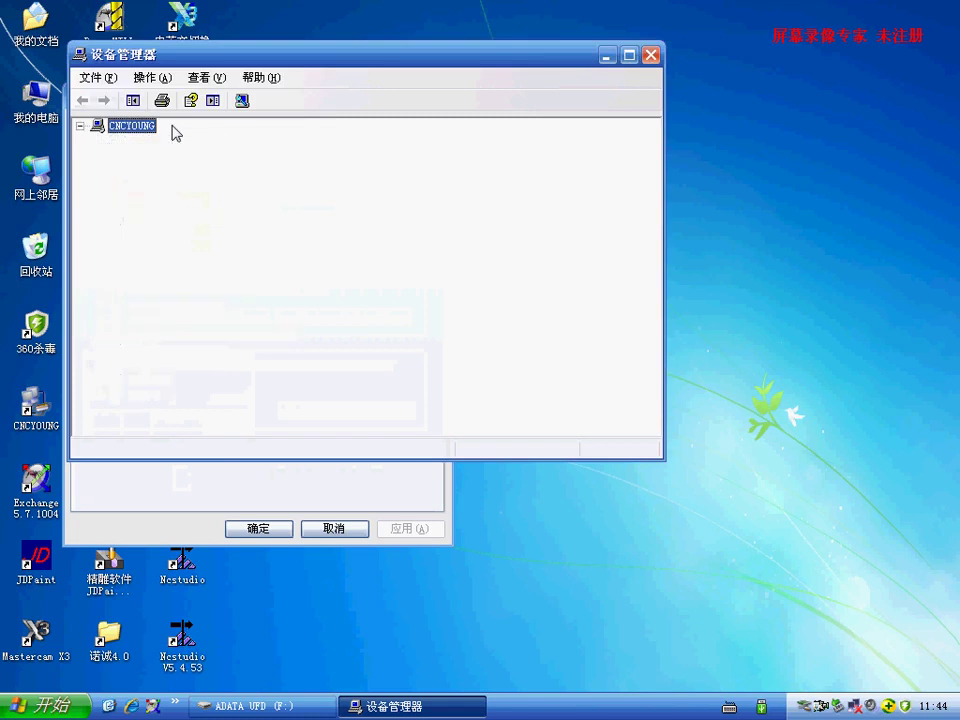
- Automatically install the Weihong CNC Adaptor PCIMC-3D driver for the unknown controller, then close Device Manager
click(294, 336)
right_click(233, 338)
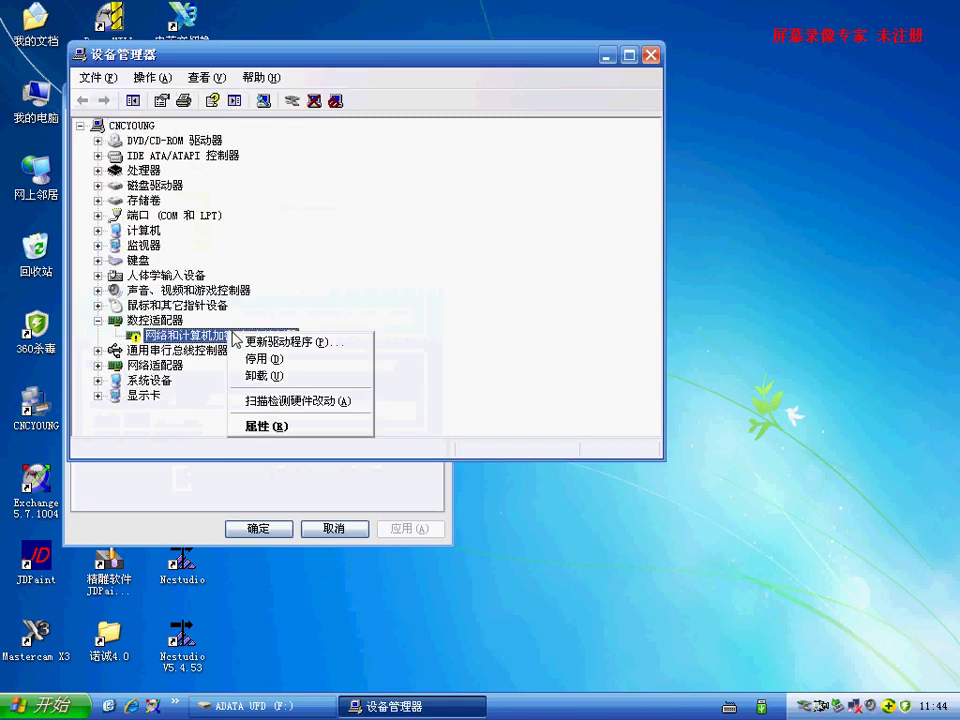
click(285, 342)
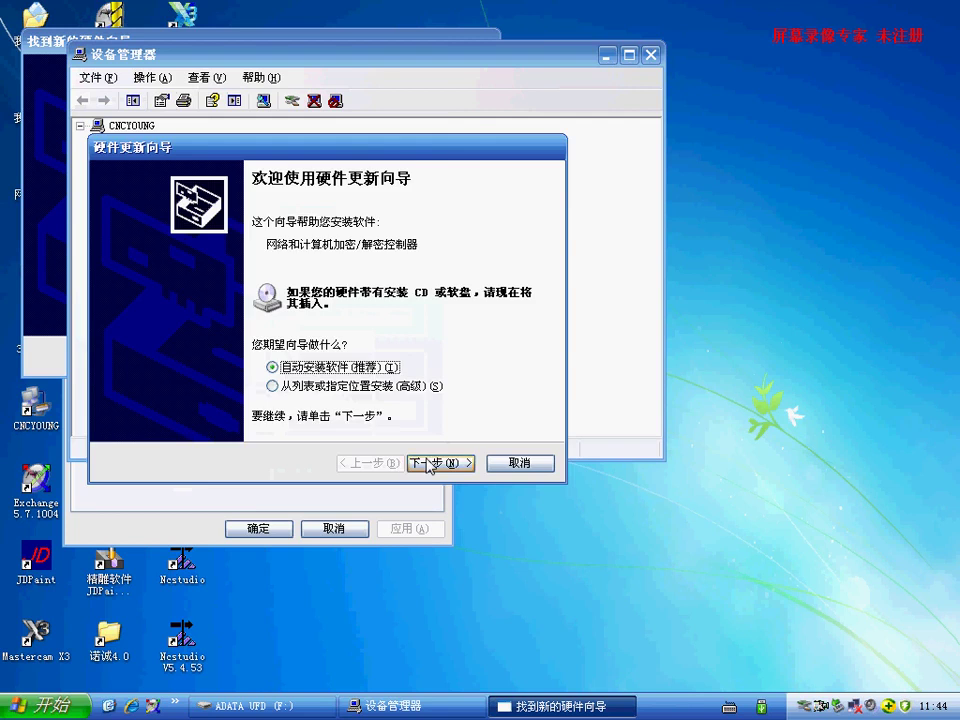
click(430, 464)
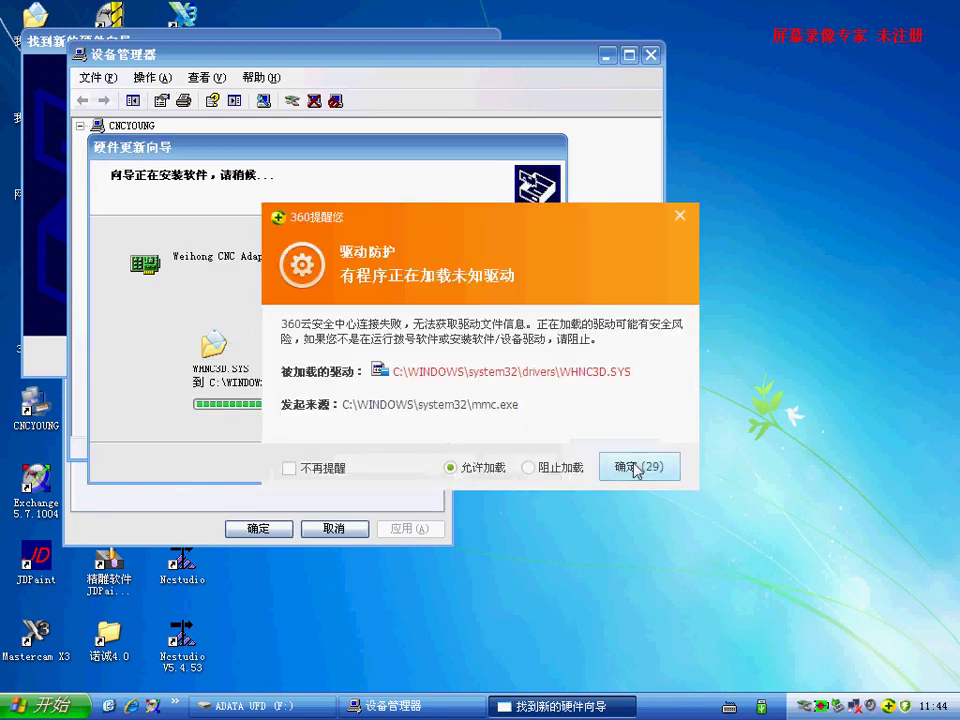
click(636, 468)
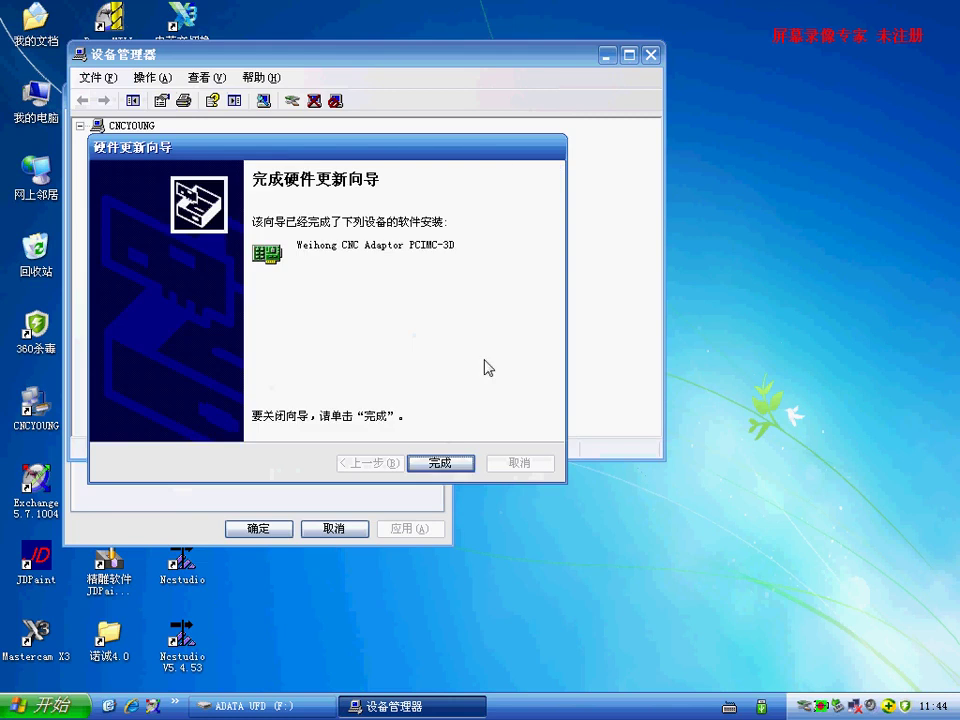
click(440, 463)
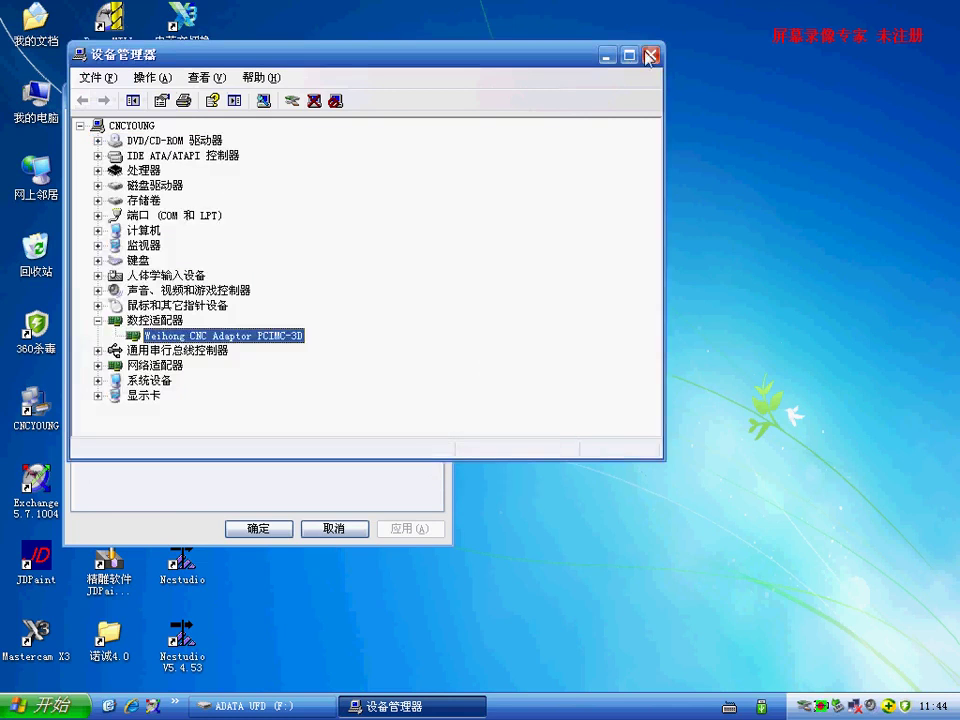
click(649, 57)
- Close System Properties, launch Ncstudio V5.4.53, dismiss the tips, and show the machining parameters
click(440, 96)
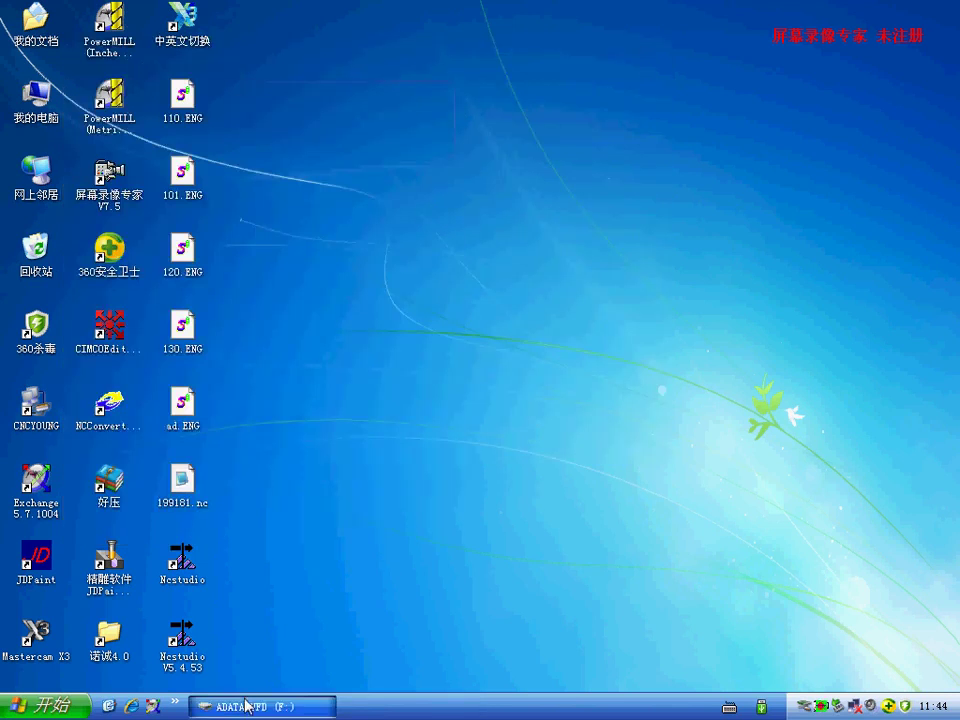
click(205, 625)
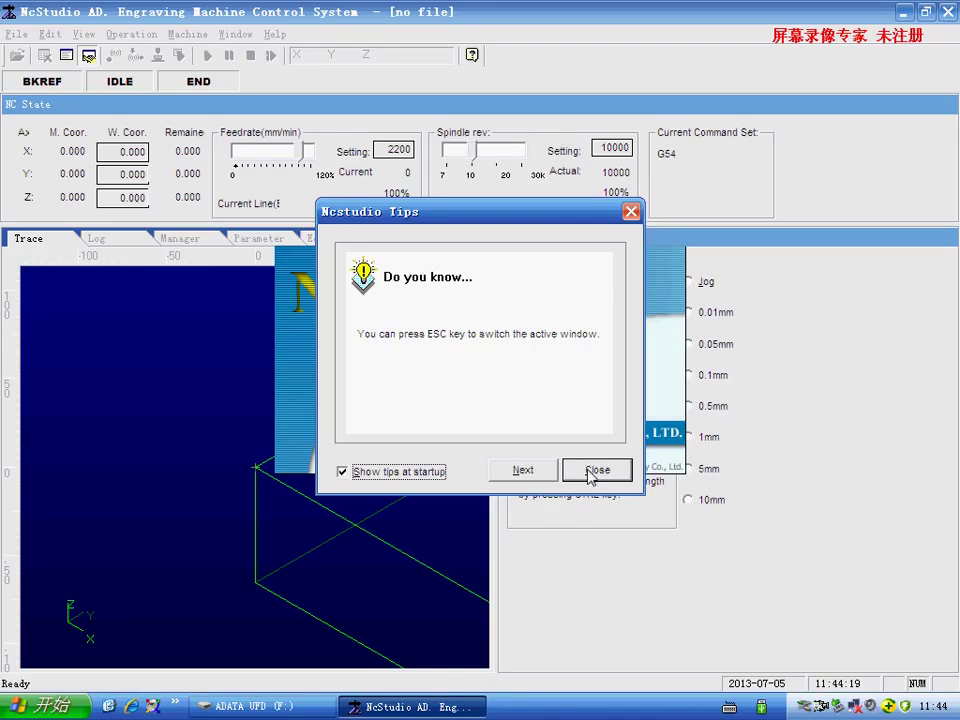
click(592, 468)
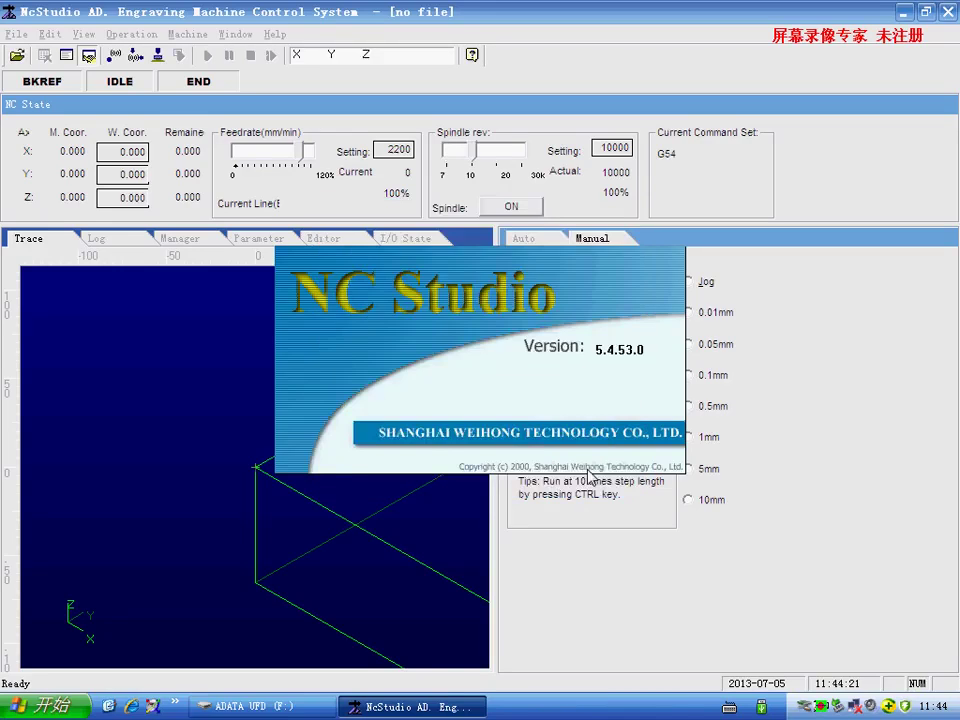
click(264, 240)
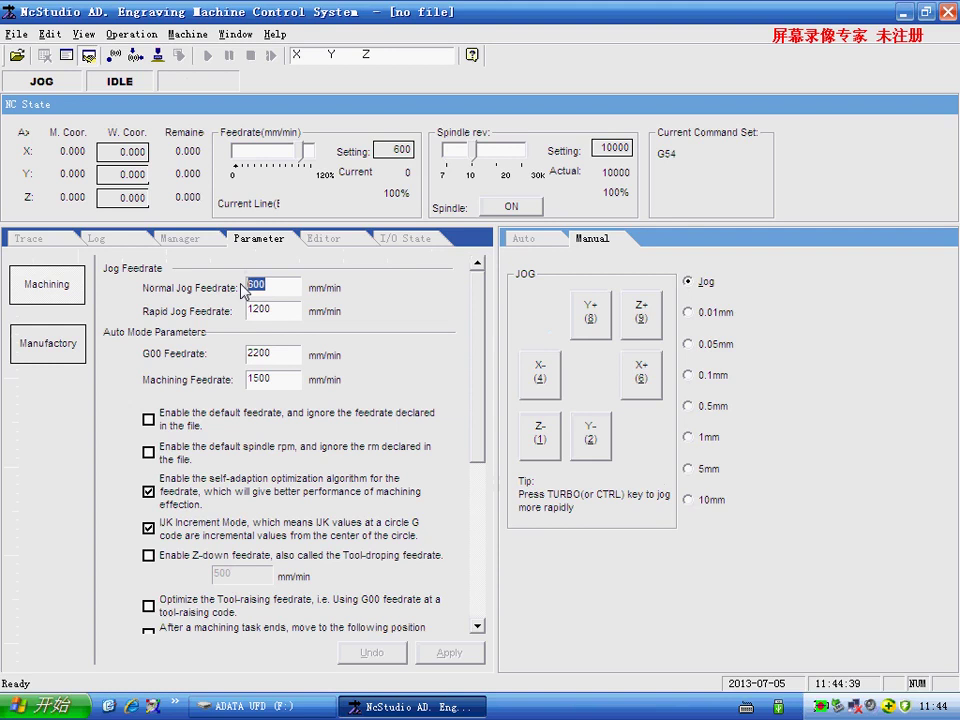
- Enter normal jog 6000, rapid jog 7000, G00 7000 and machining 6000 mm/min feedrates
text(60)
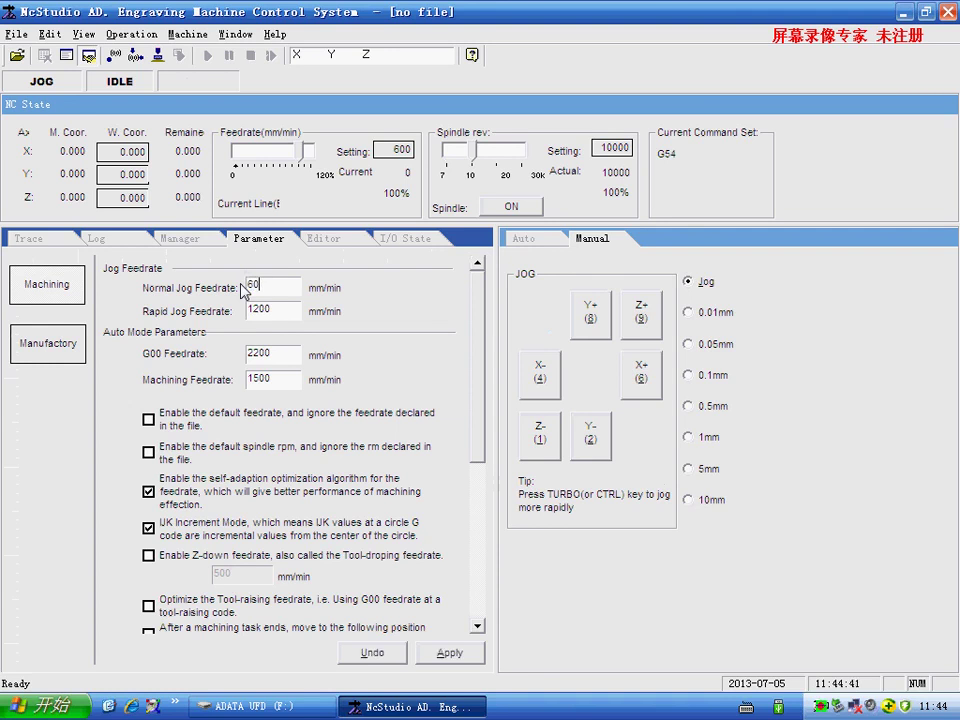
text(00)
double_click(272, 313)
text(710)
key(Tab)
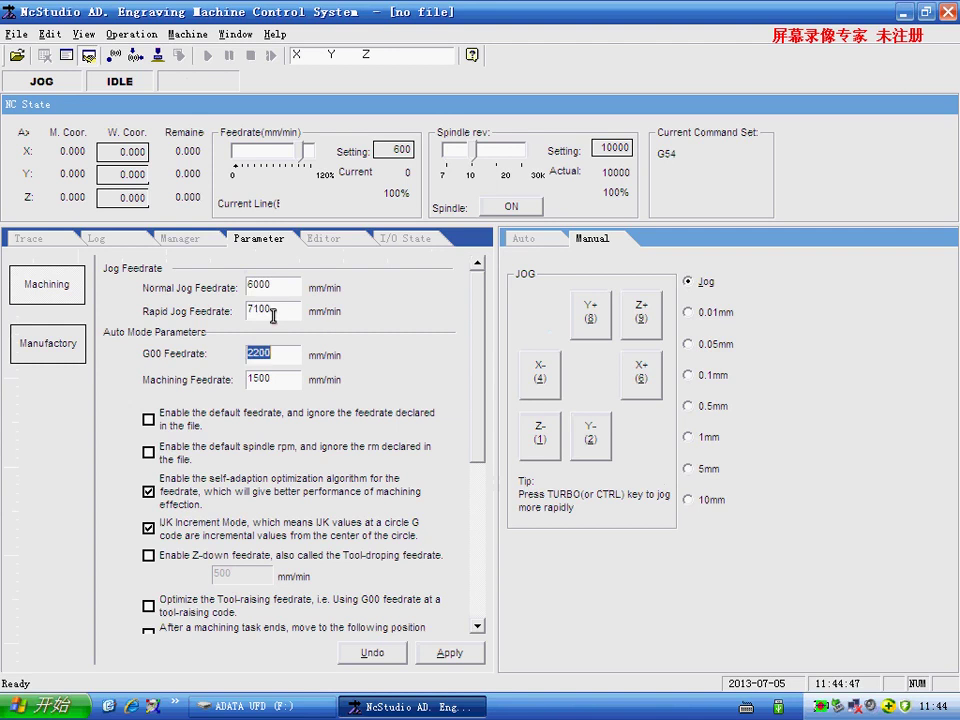
drag(284, 310, 239, 314)
text(7000)
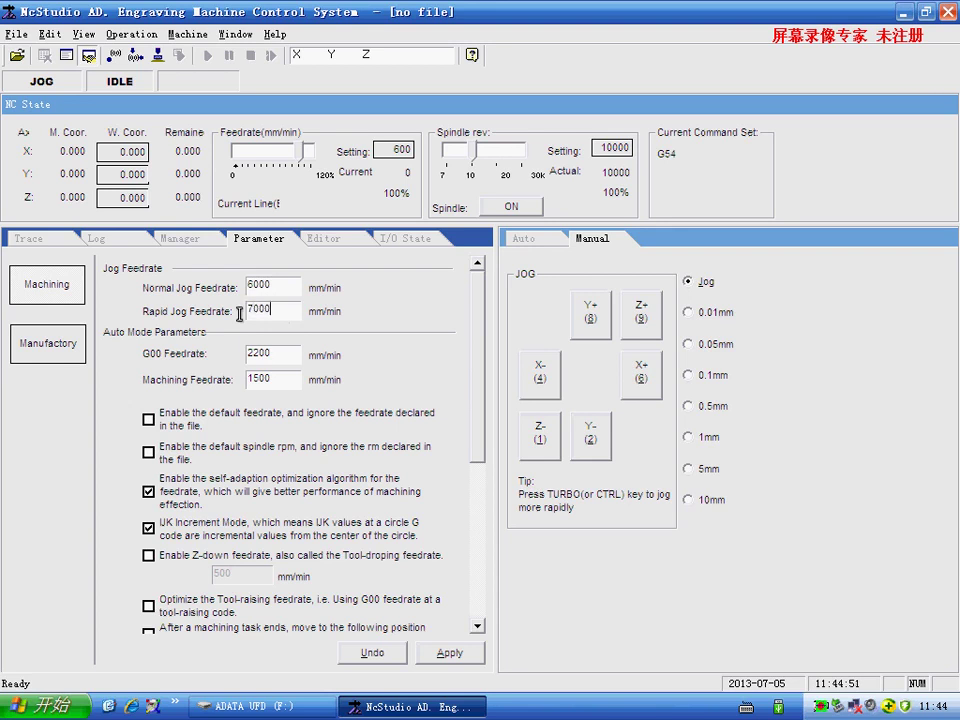
key(Tab)
text(7000)
key(Tab)
text(600)
- Enable the default feedrate and default spindle rpm options, then open the protected Manufactory parameters
click(148, 419)
click(149, 452)
scroll(155, 455, down, 1)
scroll(216, 520, down, 3)
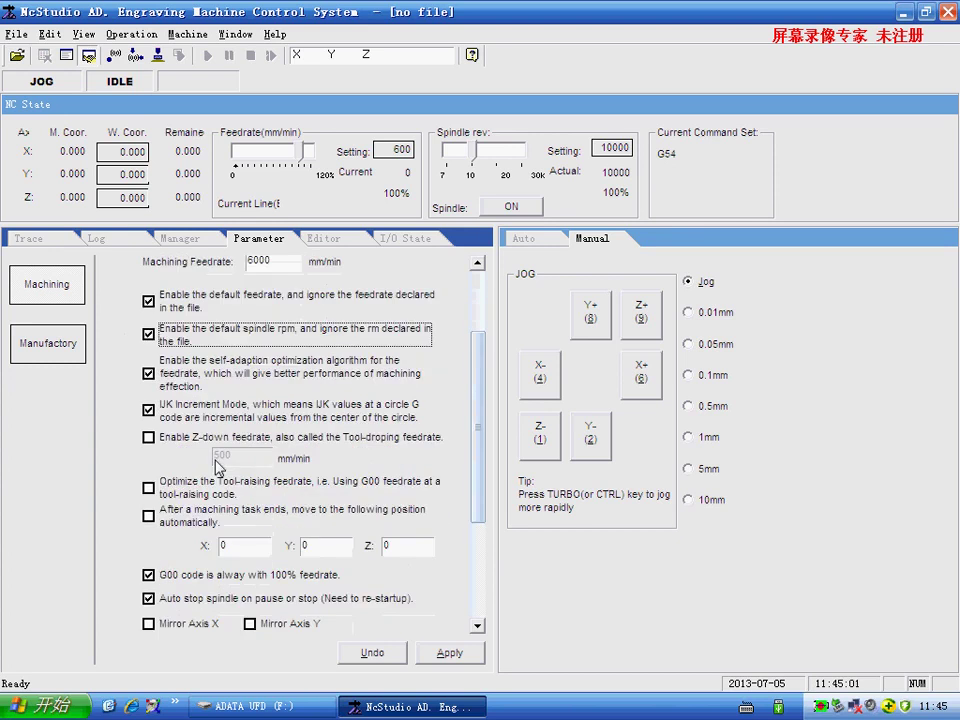
scroll(215, 450, down, 2)
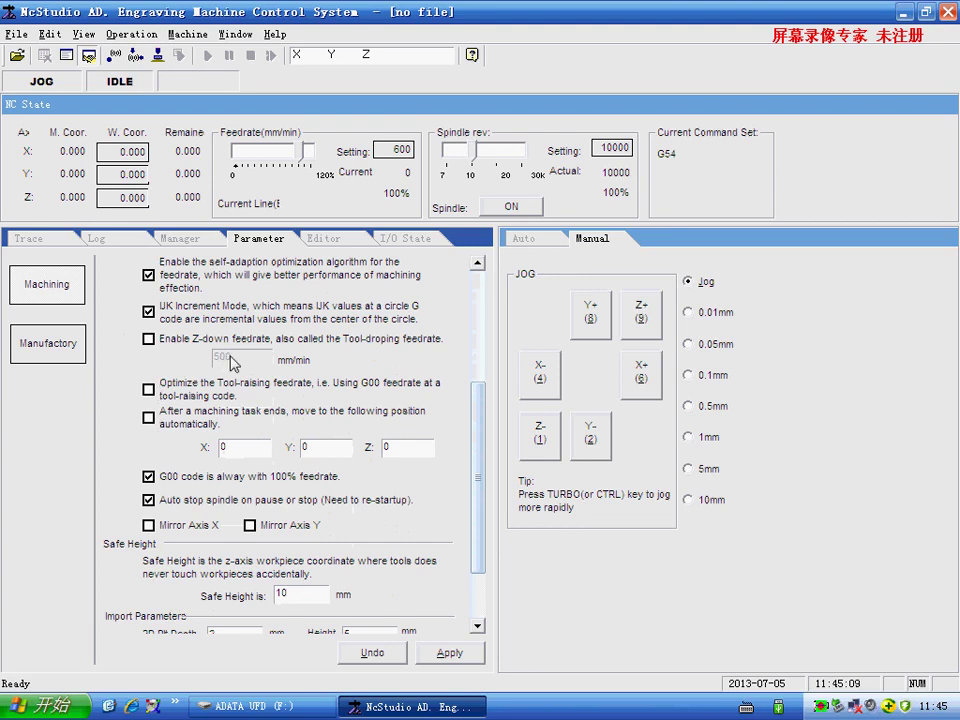
scroll(230, 363, down, 3)
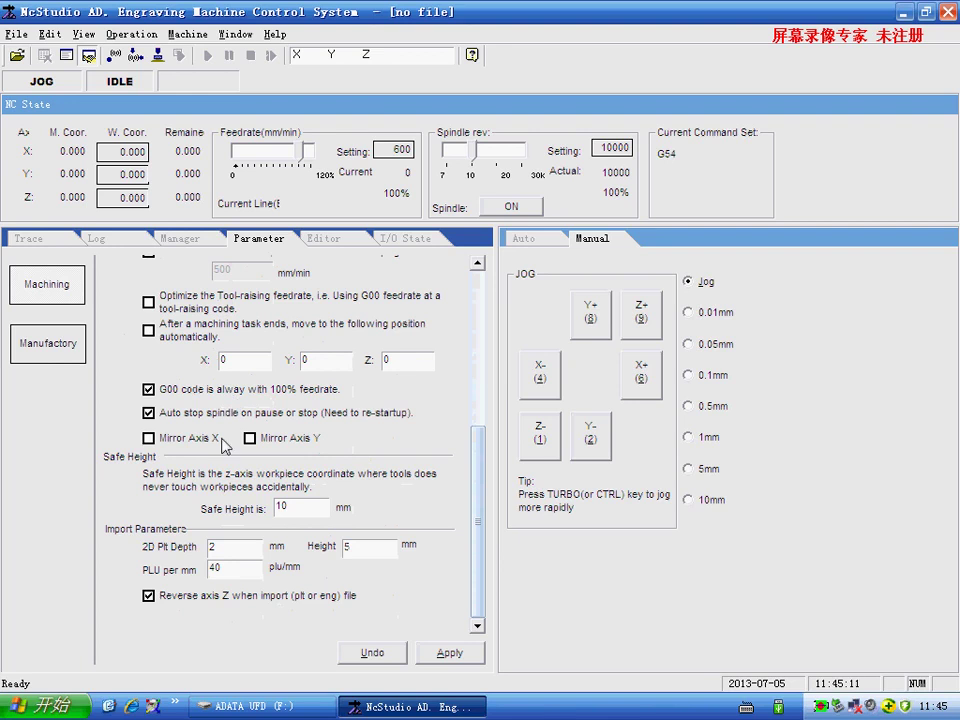
click(48, 352)
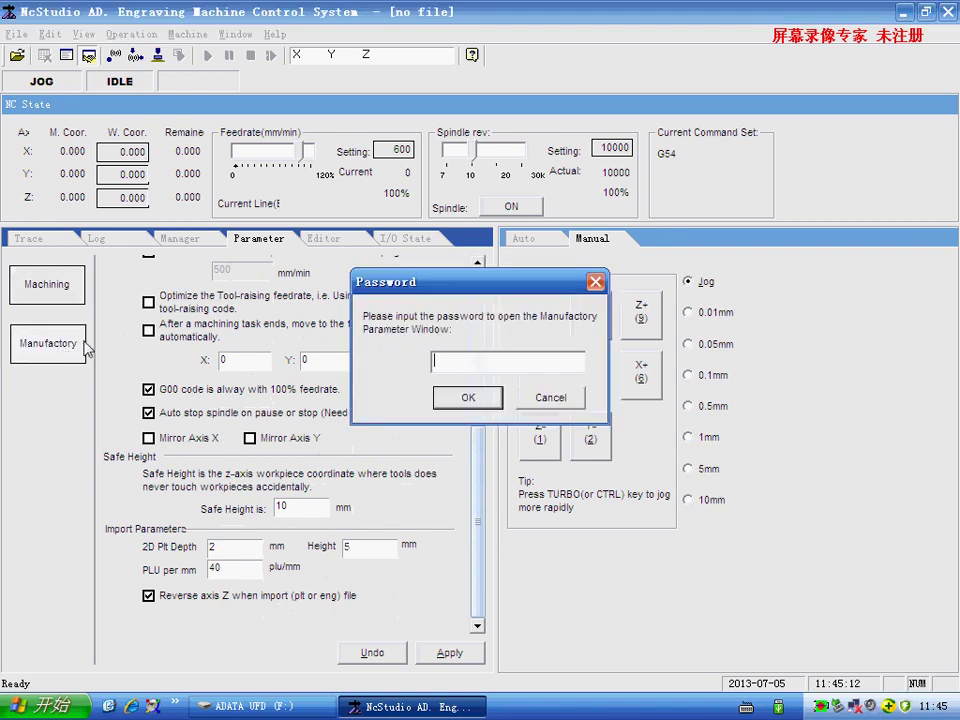
- Unlock the Manufactory parameters with the password and set workbench End Y to 4000 mm
text(ncstudio)
key(Return)
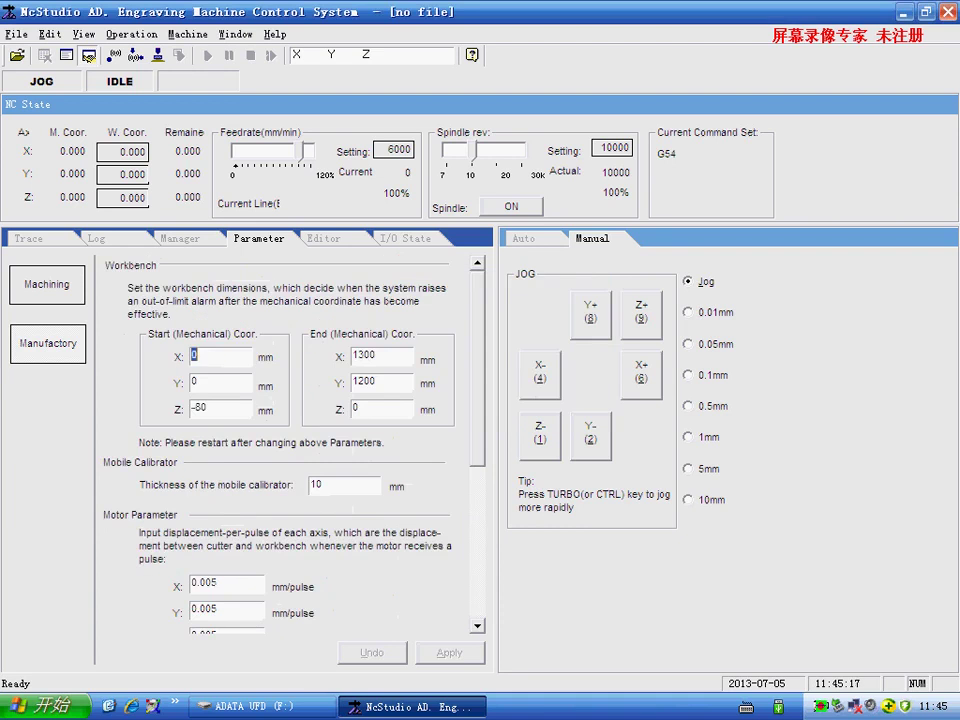
double_click(379, 356)
double_click(376, 382)
text(4000)
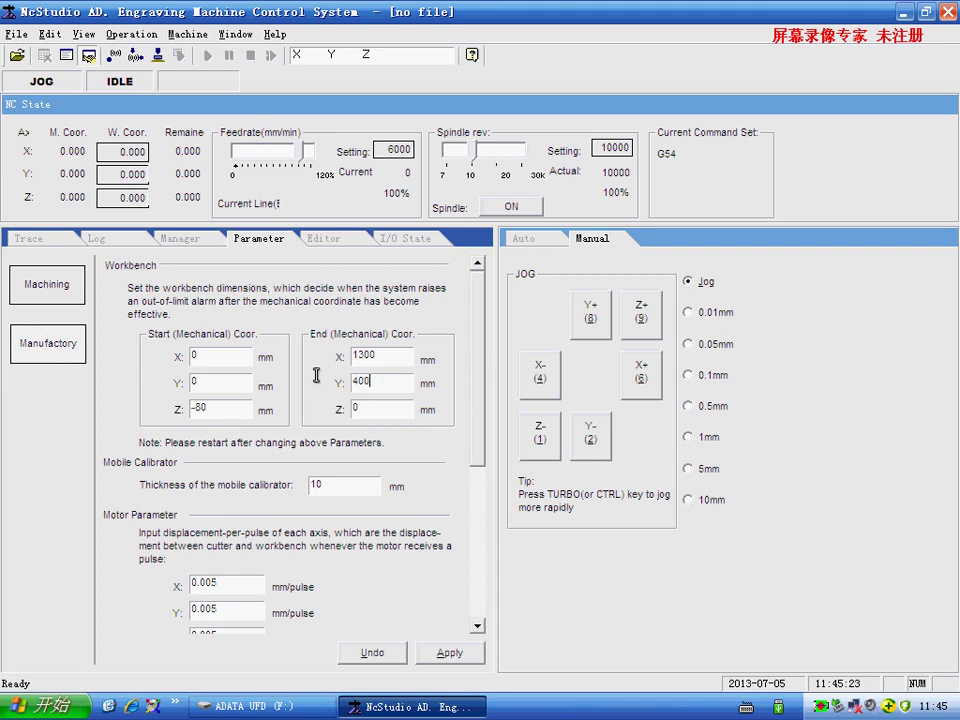
double_click(199, 413)
- Set workbench Start Z to -300 and the Z-axis maximum feedrate to 1500 mm/min
text(-300)
scroll(320, 540, down, 3)
scroll(305, 528, down, 2)
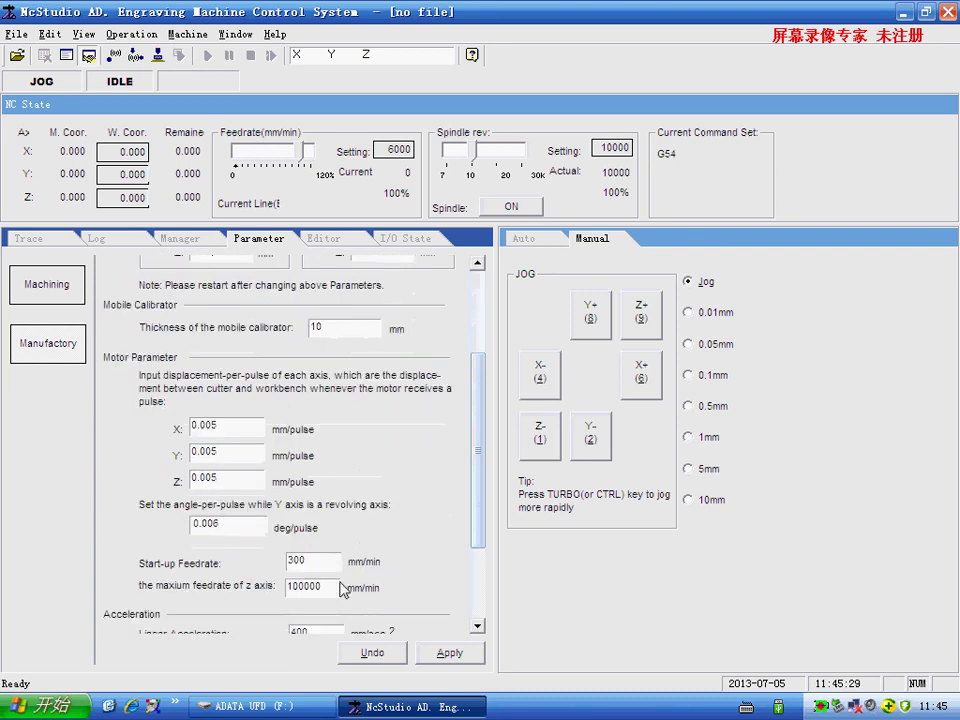
drag(319, 585, 269, 585)
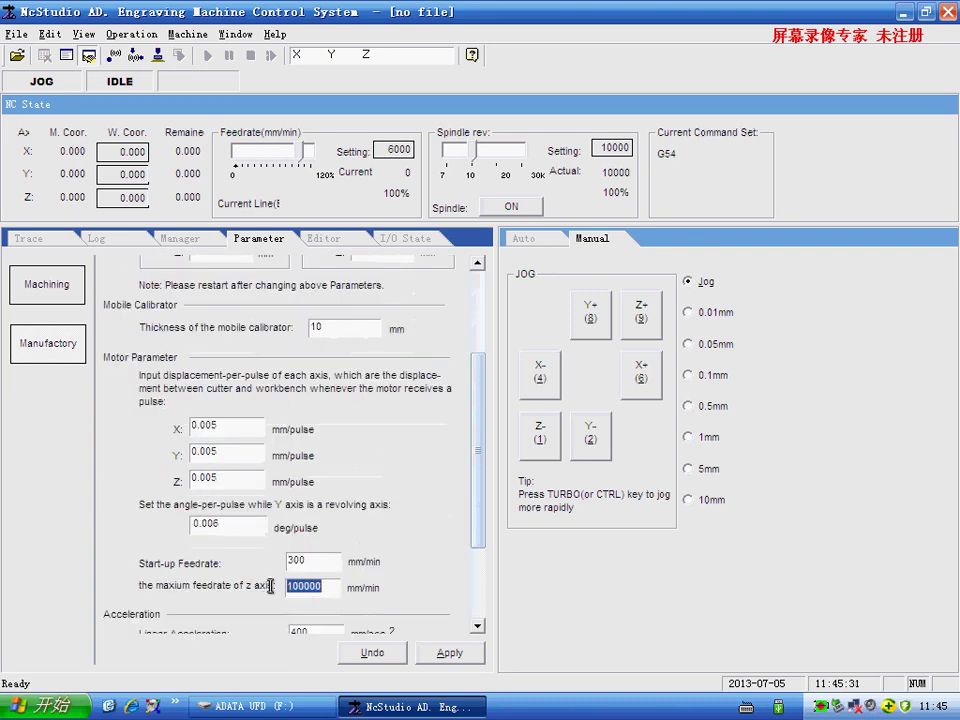
text(150)
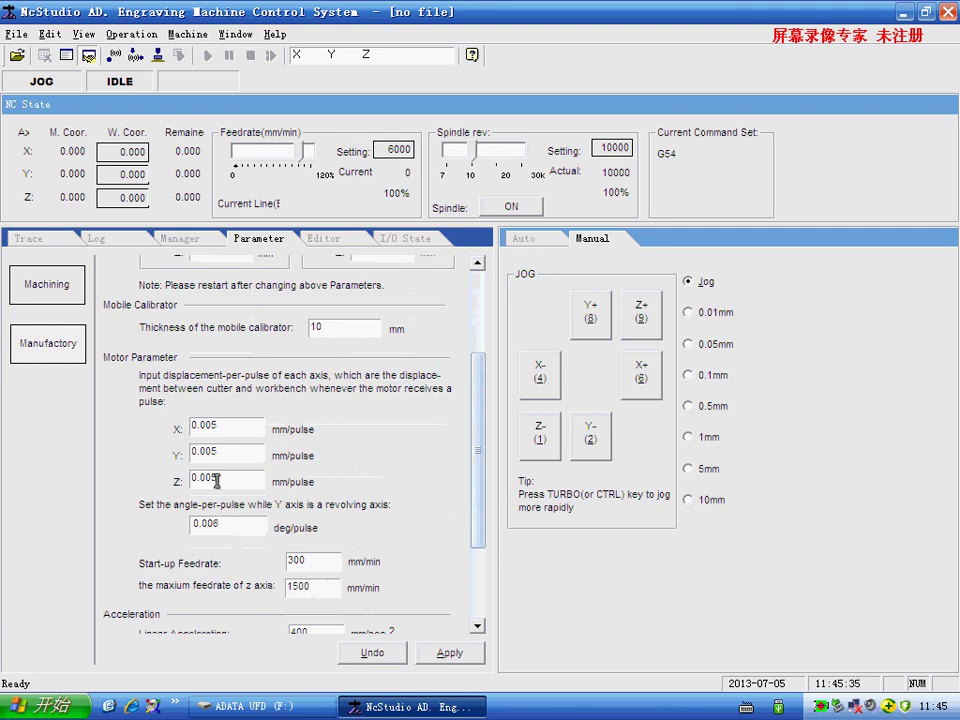
- Set Z to 0.00625 and X/Y to 0.01634225 mm/pulse, then apply the motor parameters
drag(222, 477, 195, 478)
key(BackSpace)
text(0.00)
text(625)
text(3)
text(422)
drag(220, 422, 207, 421)
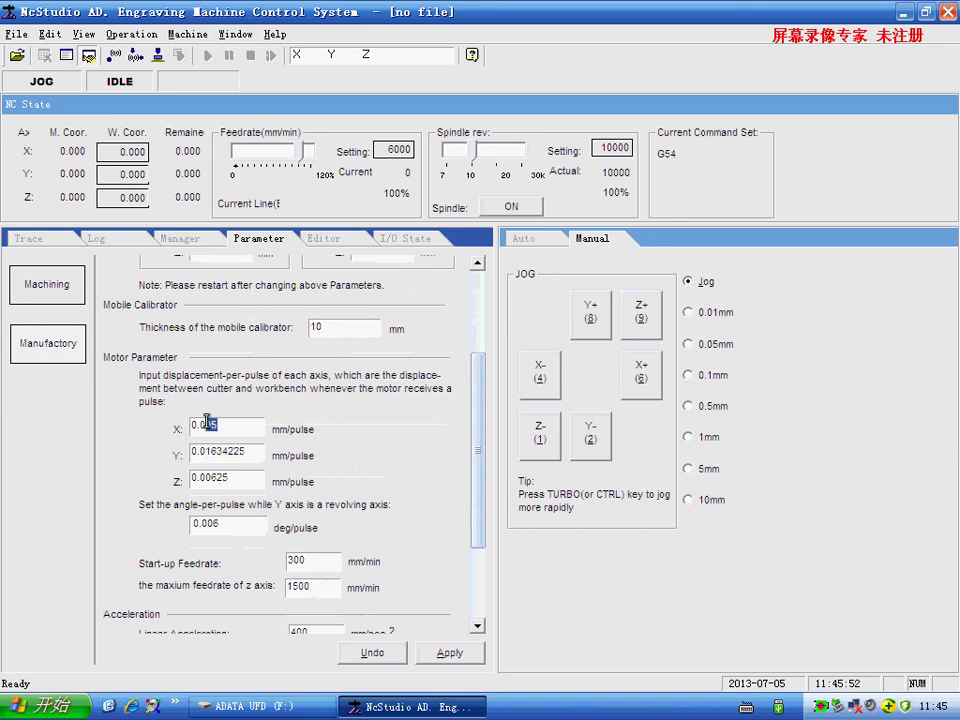
text(0163)
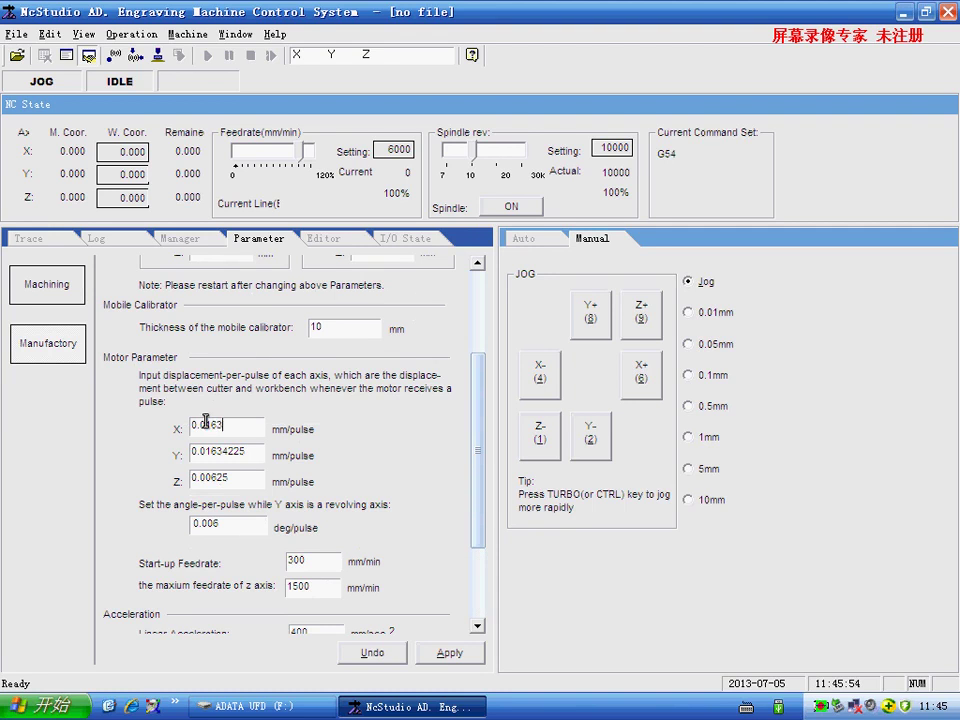
text(4225)
scroll(220, 485, down, 5)
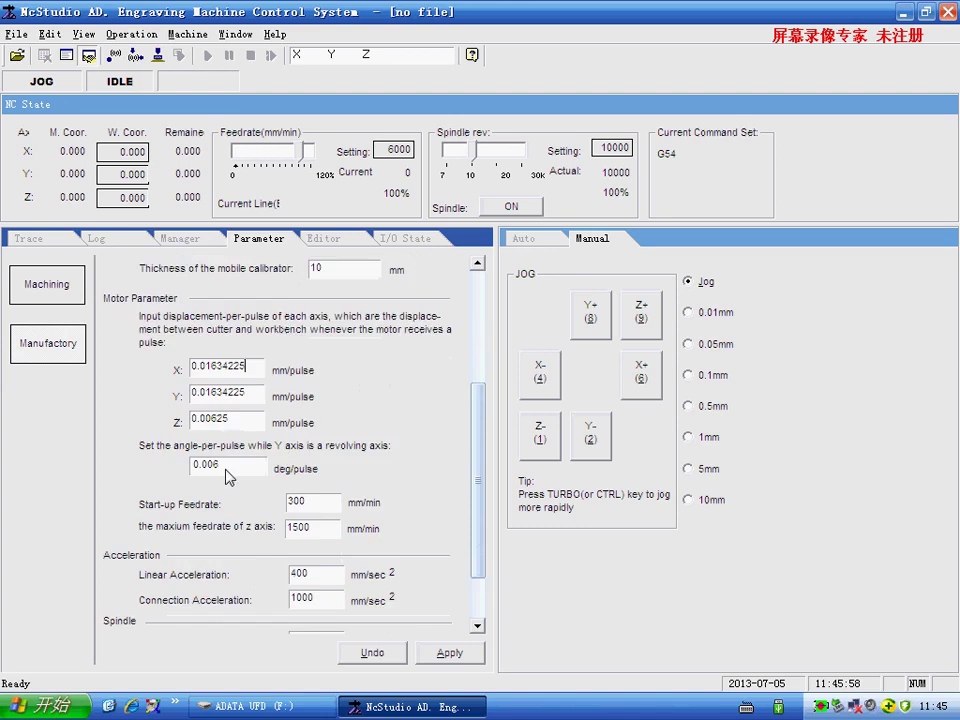
click(462, 652)
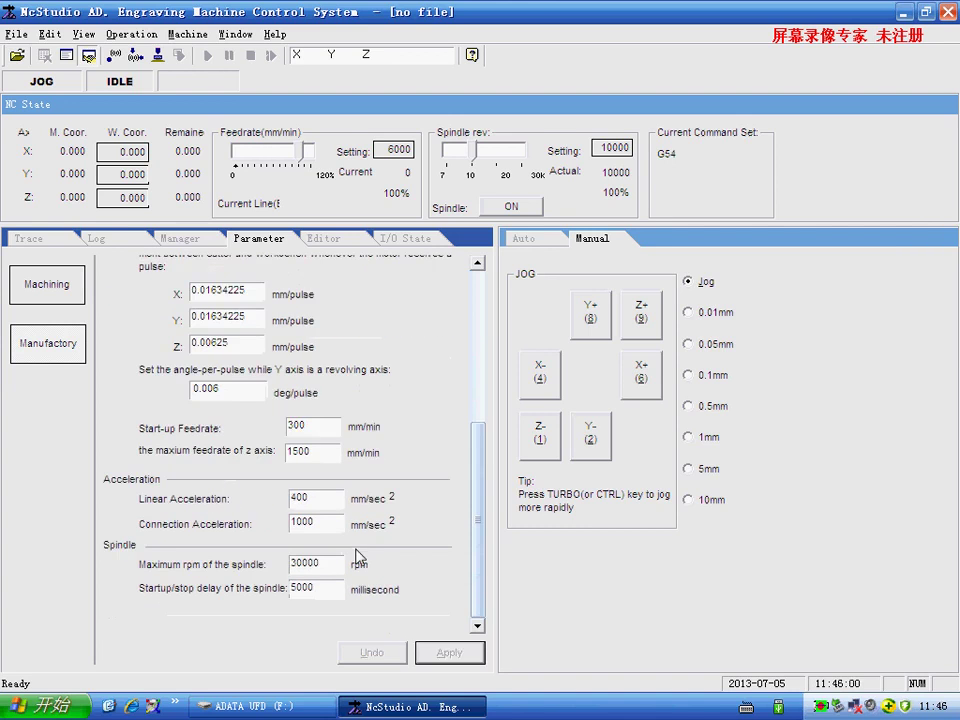
- Switch to the Trace view and jog the machine to X -34.809, Y -71.481
click(31, 240)
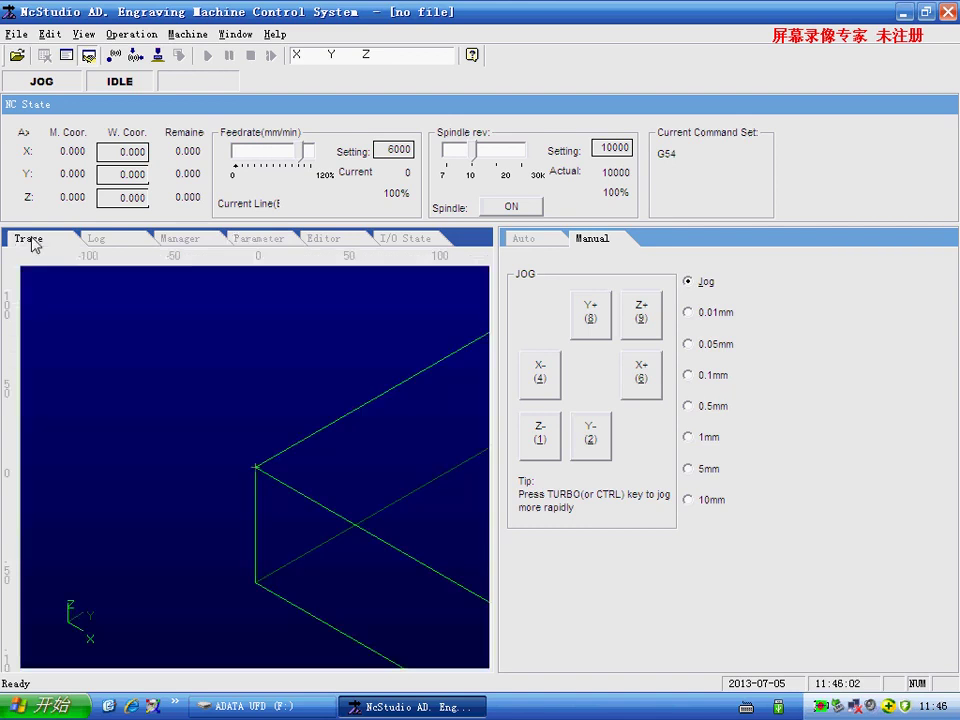
drag(589, 320, 638, 372)
drag(590, 436, 589, 435)
drag(542, 384, 524, 368)
drag(604, 449, 617, 396)
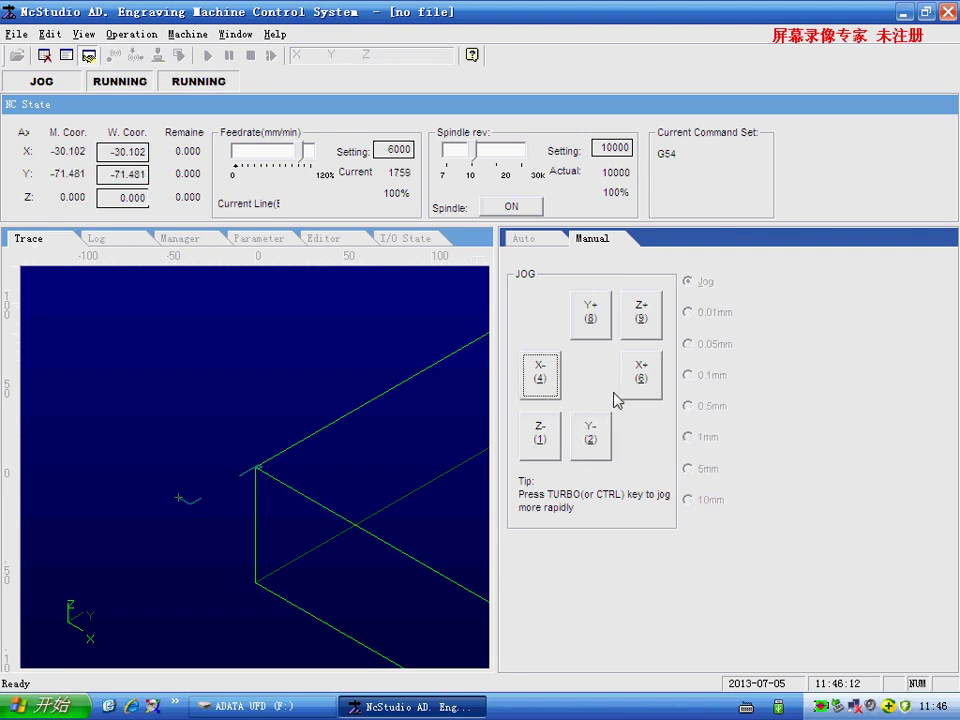
click(537, 435)
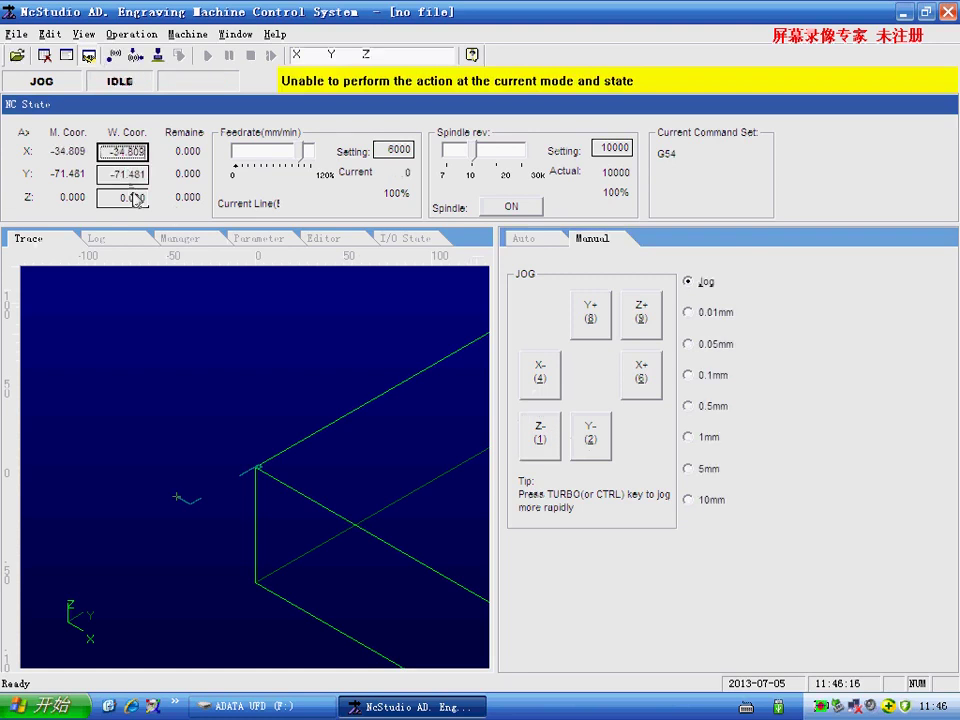
- Jog the machine in X and Y to the desired work origin position
double_click(133, 178)
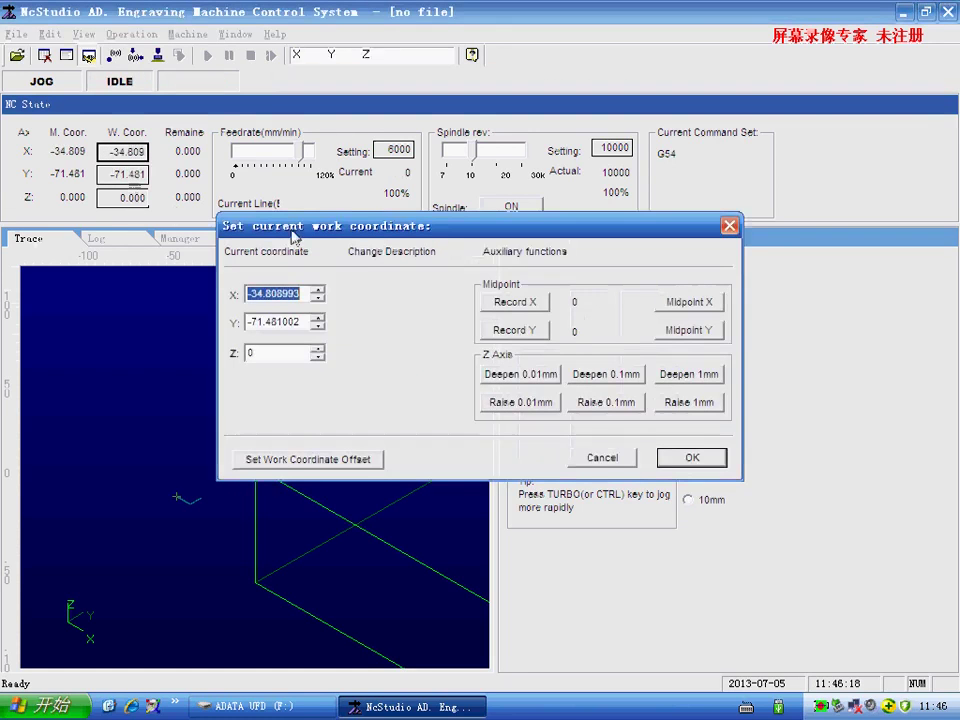
click(730, 225)
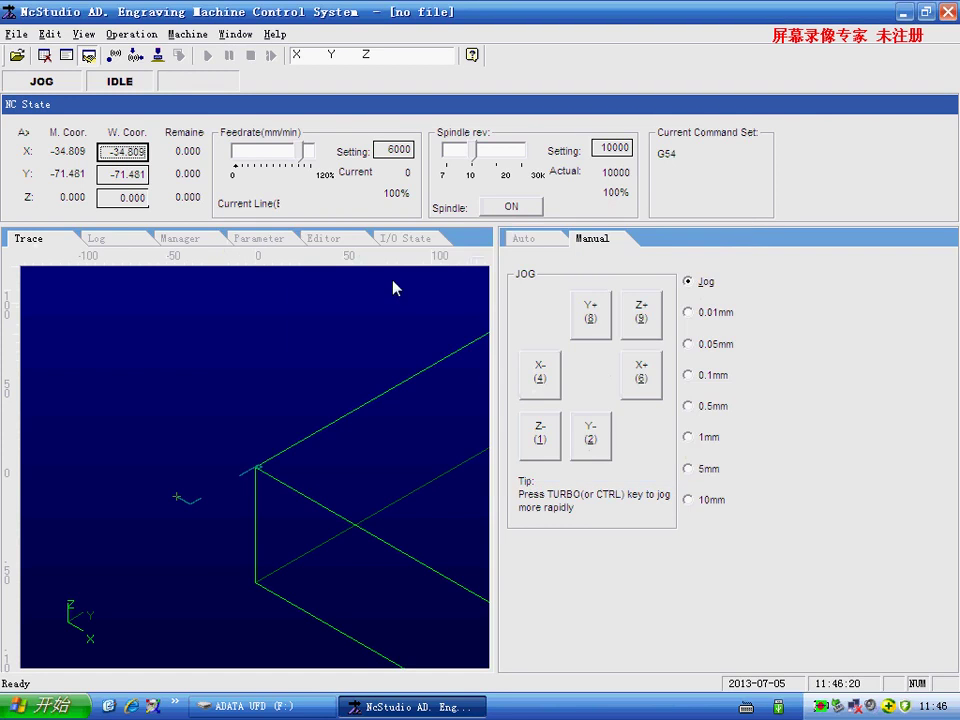
click(588, 440)
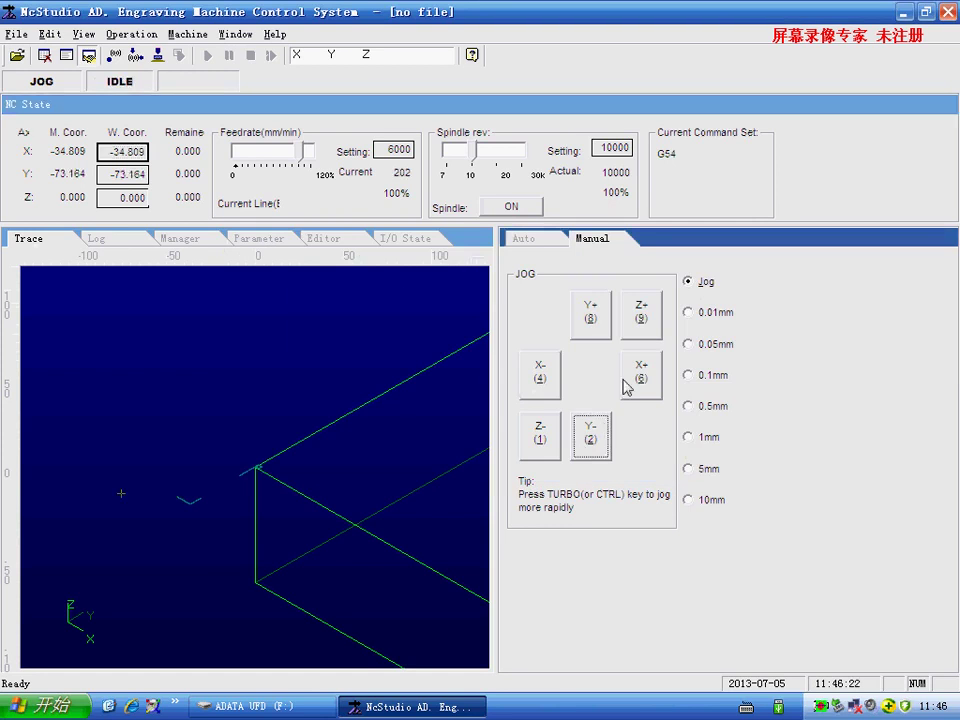
click(624, 387)
click(589, 320)
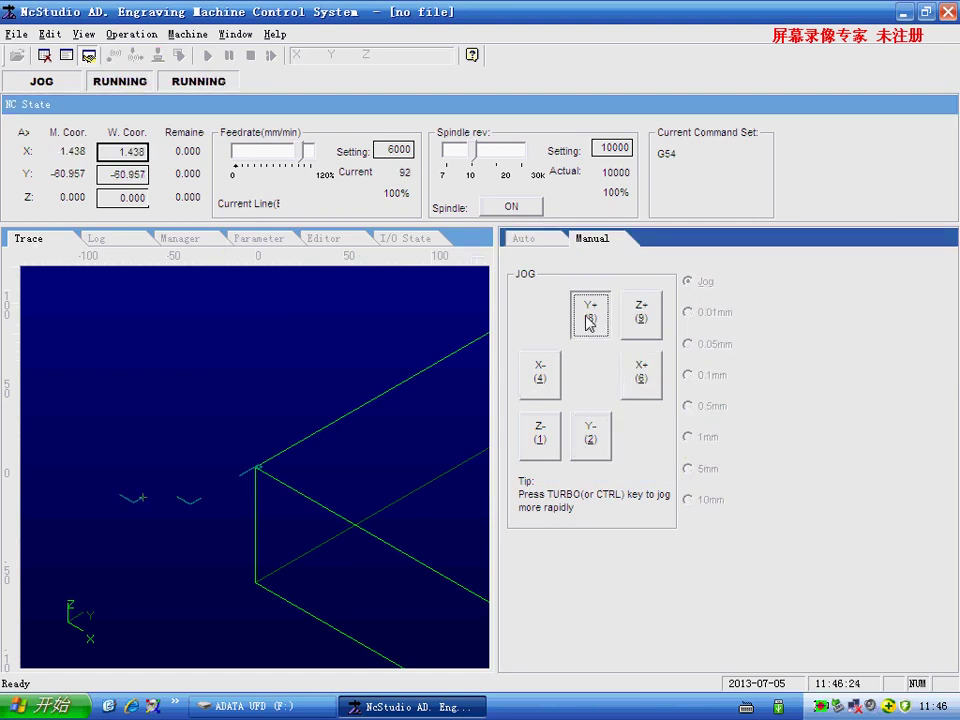
click(642, 378)
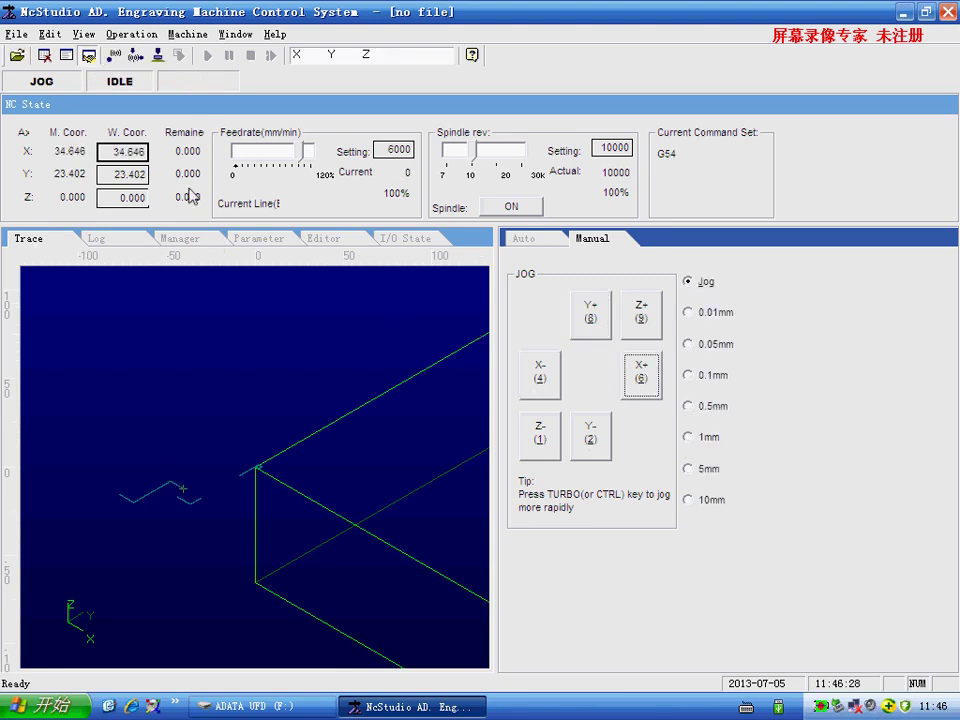
- Zero the work X and Y at machine X 34.646, Y 23.402, and block-calibrate Z to 10.000
double_click(139, 157)
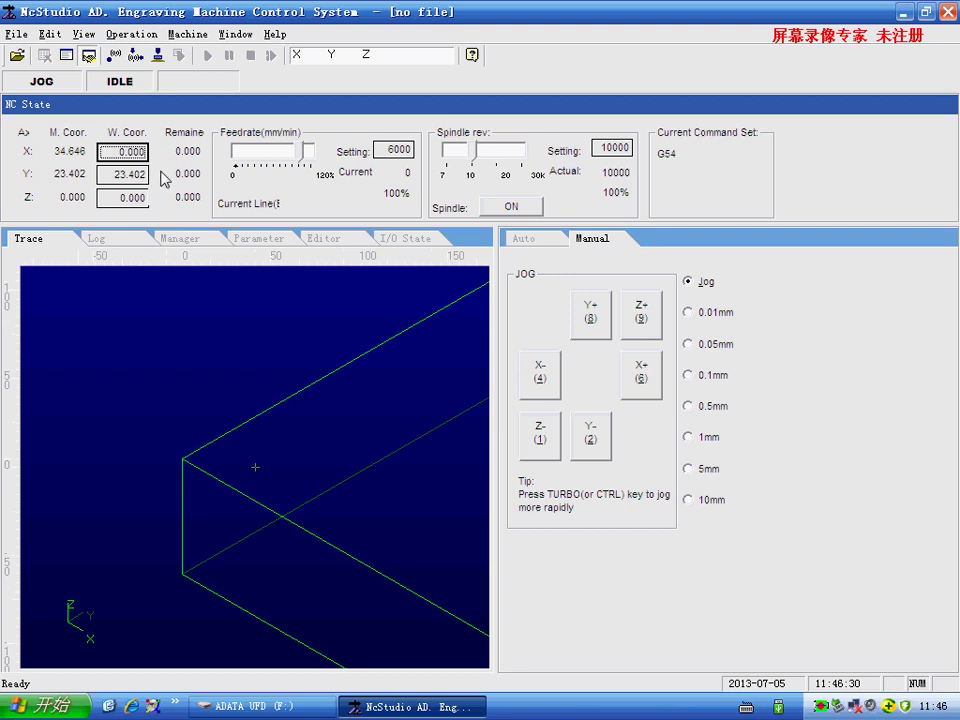
double_click(146, 176)
double_click(145, 197)
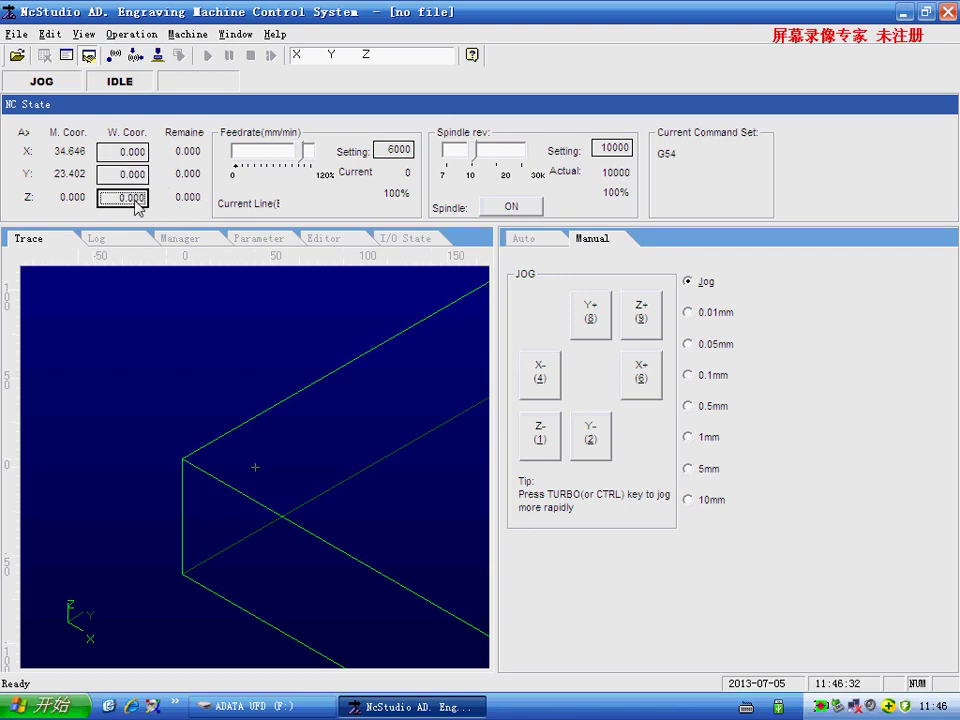
click(522, 440)
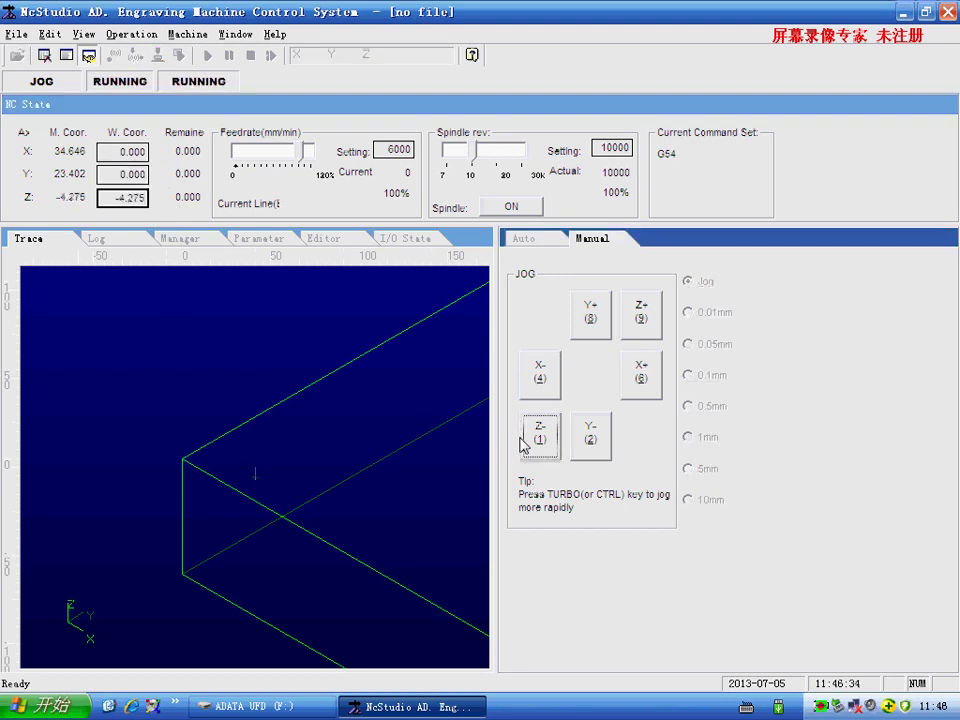
double_click(135, 197)
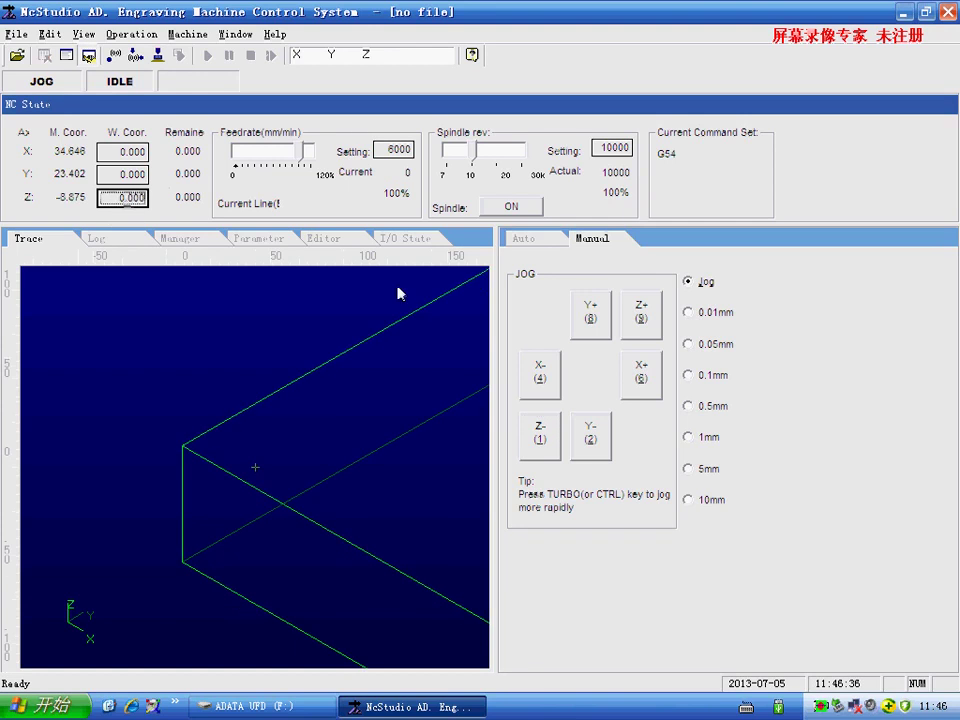
click(132, 57)
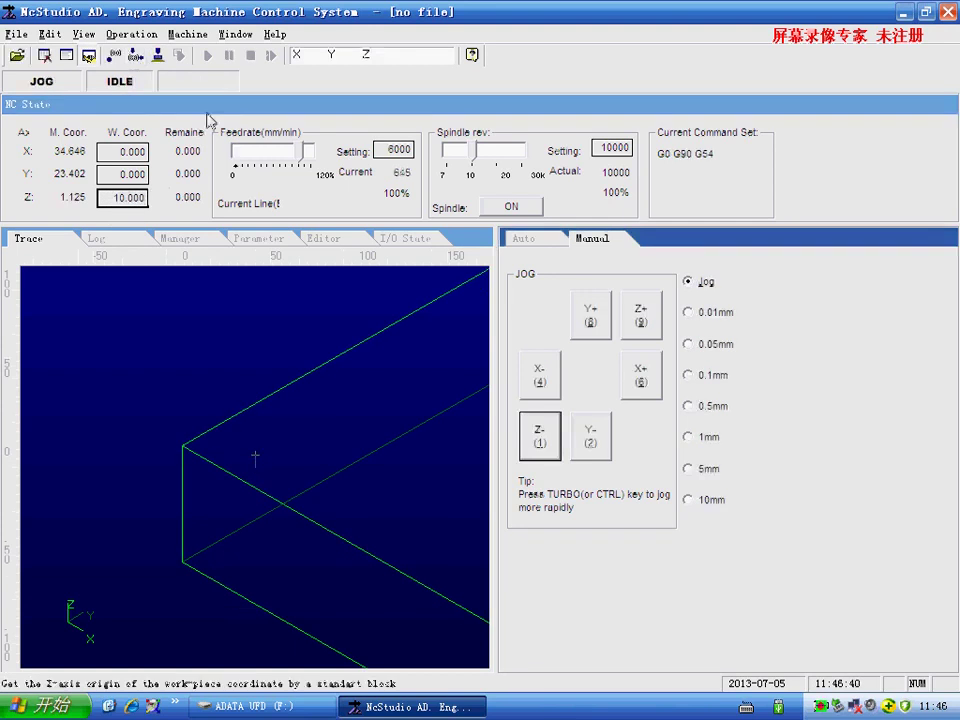
click(526, 238)
- Toggle current-line tracing in the program panel's options
right_click(576, 388)
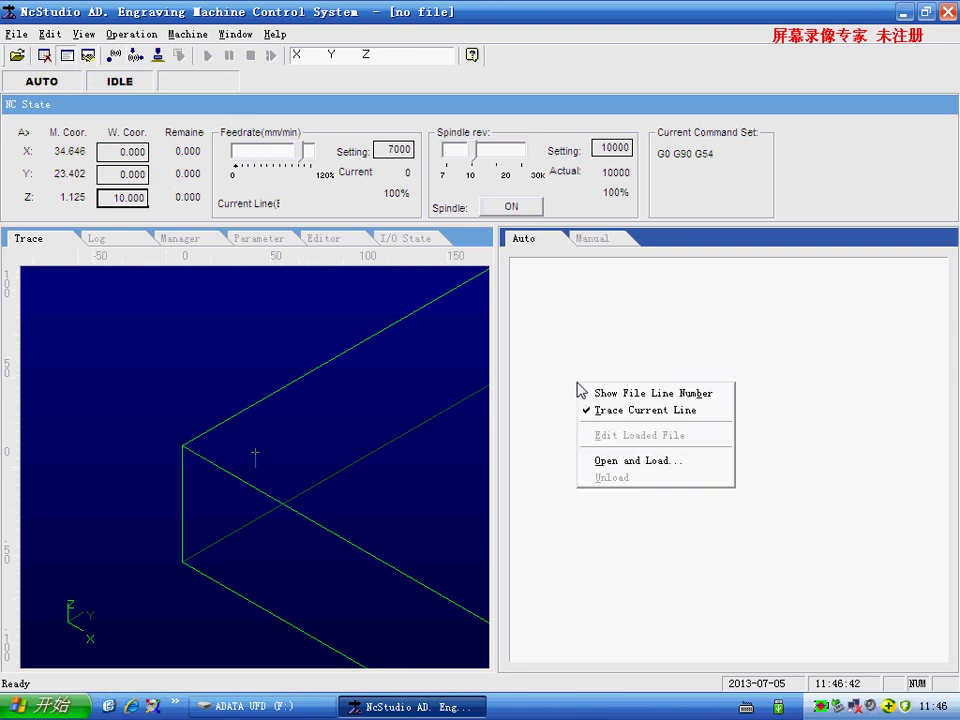
click(610, 394)
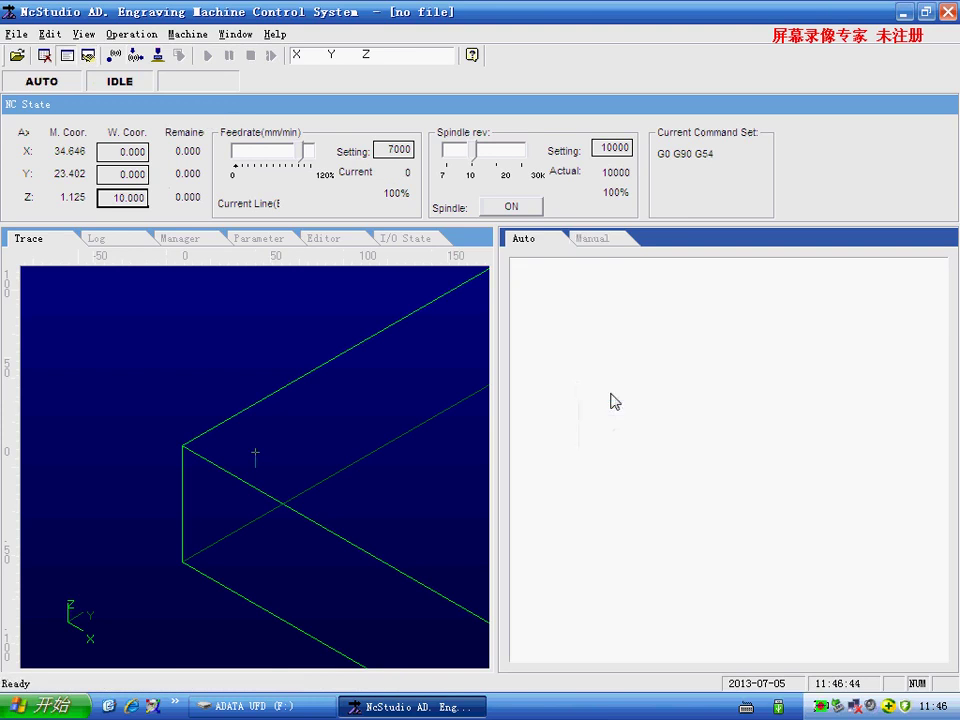
right_click(585, 362)
click(608, 388)
- Open and load 199181.nc so its G-code and toolpath appear
right_click(588, 361)
click(624, 435)
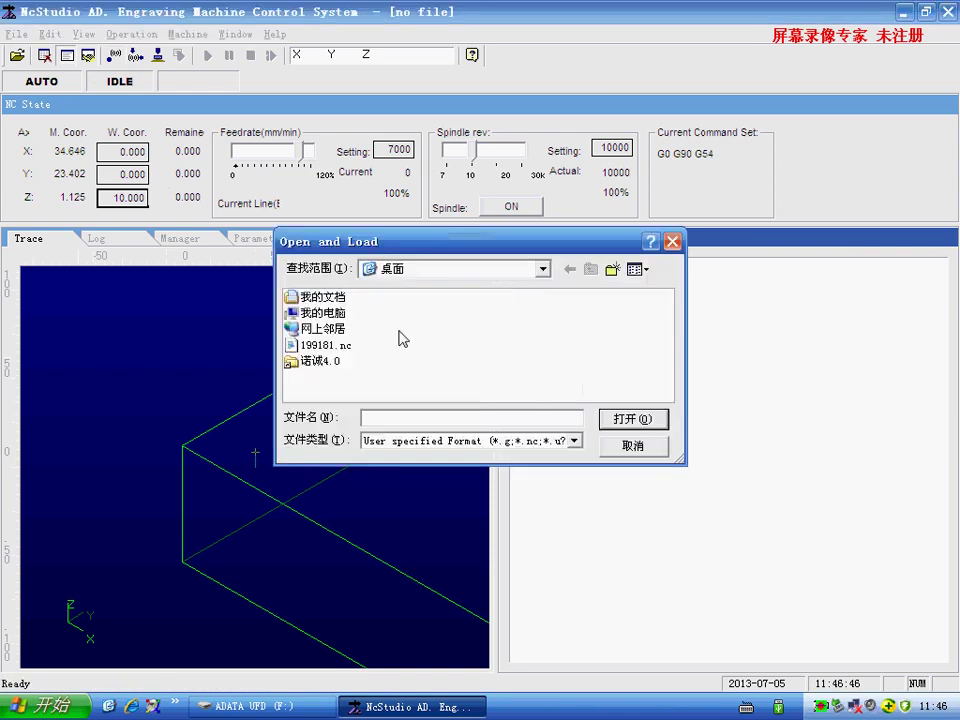
click(341, 350)
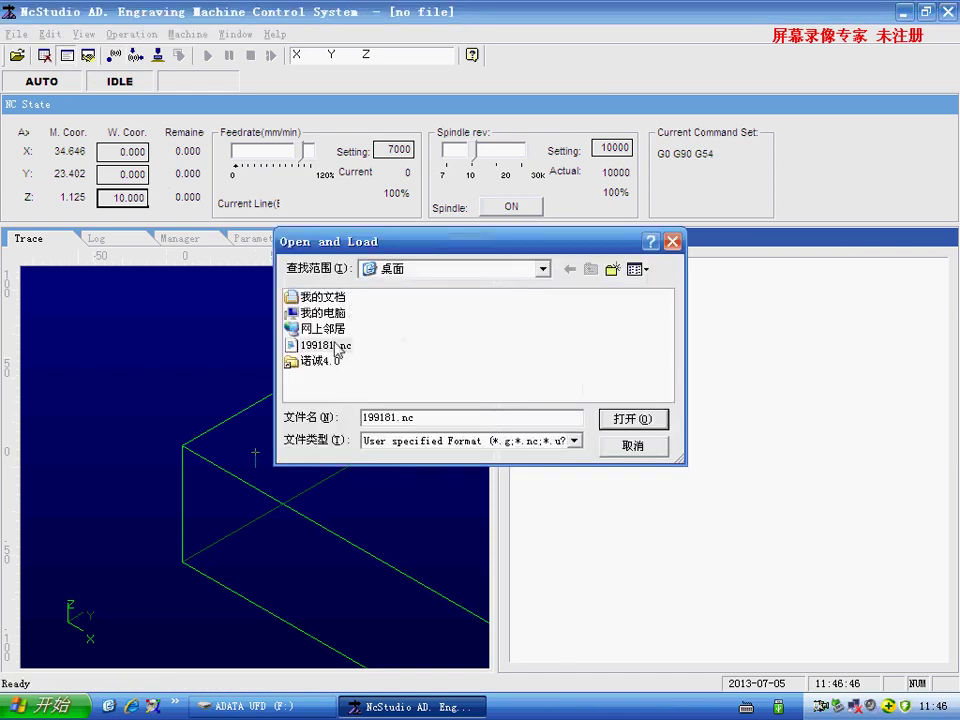
click(634, 420)
mouse_move(428, 445)
mouse_down()
mouse_move(279, 435)
mouse_move(242, 422)
mouse_up()
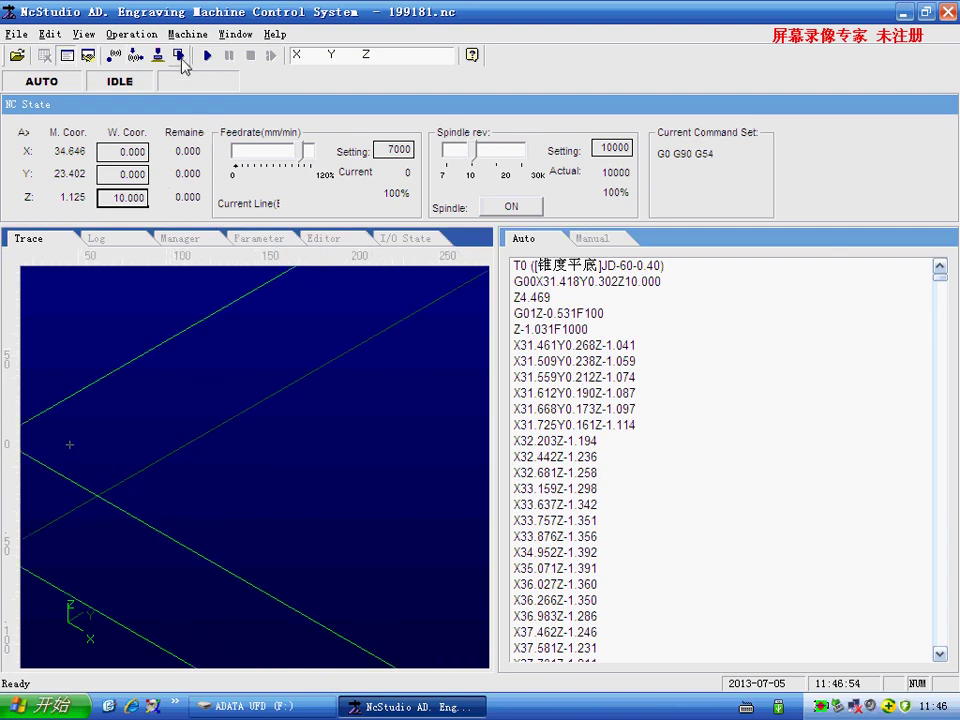
- Simulate 199181.nc until the estimated machining time of 00:14:41 appears, then stop
click(179, 56)
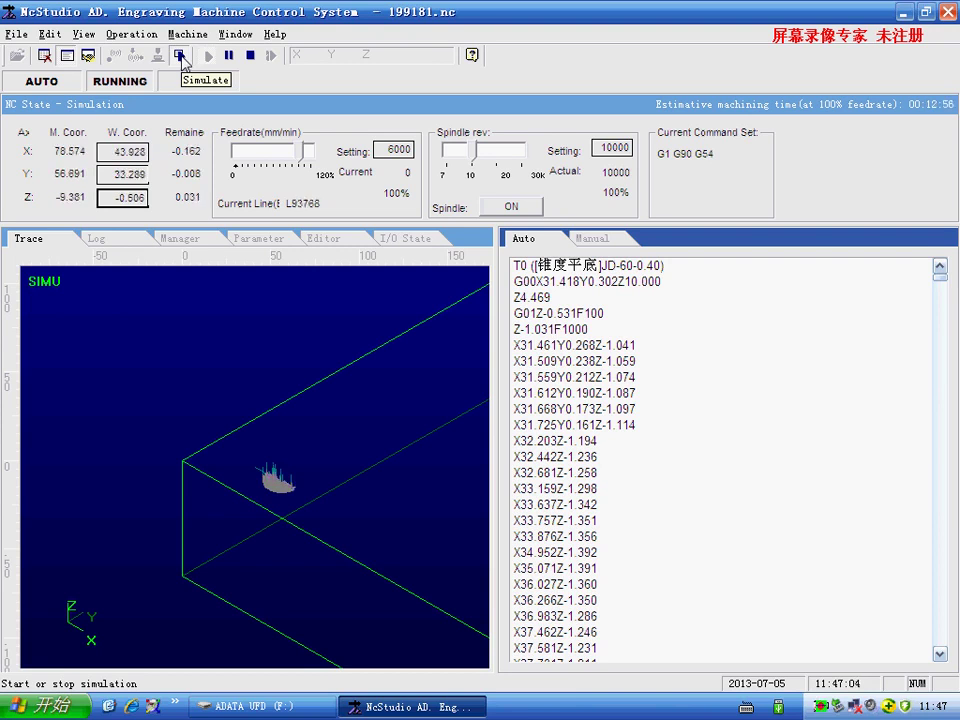
click(181, 58)
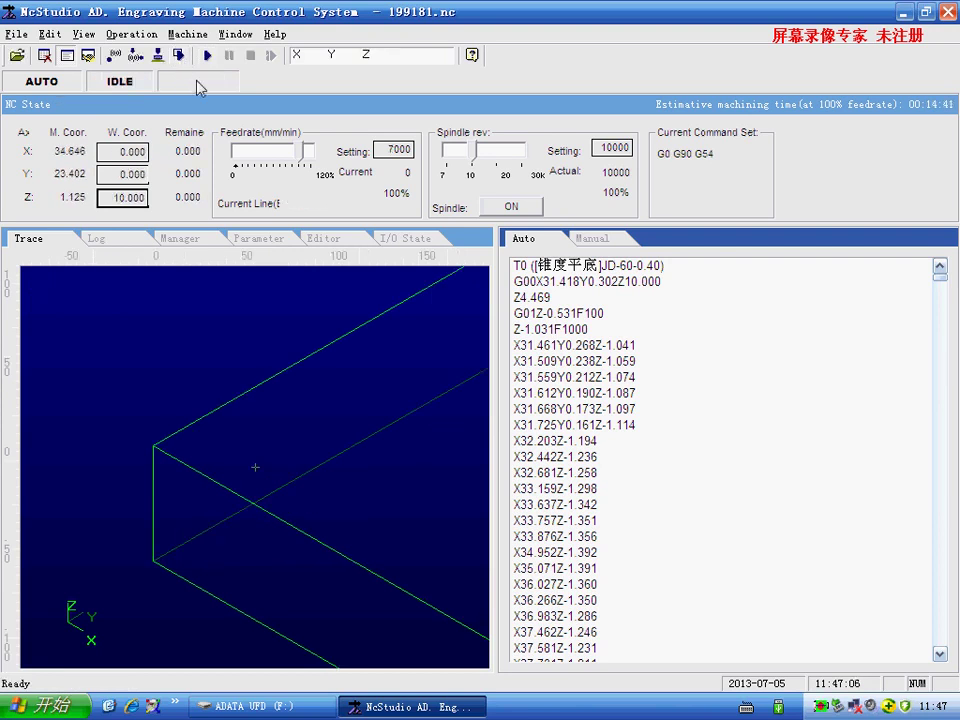
- Run 199181.nc, stop machining after about 17 seconds, and minimize NcStudio
click(207, 56)
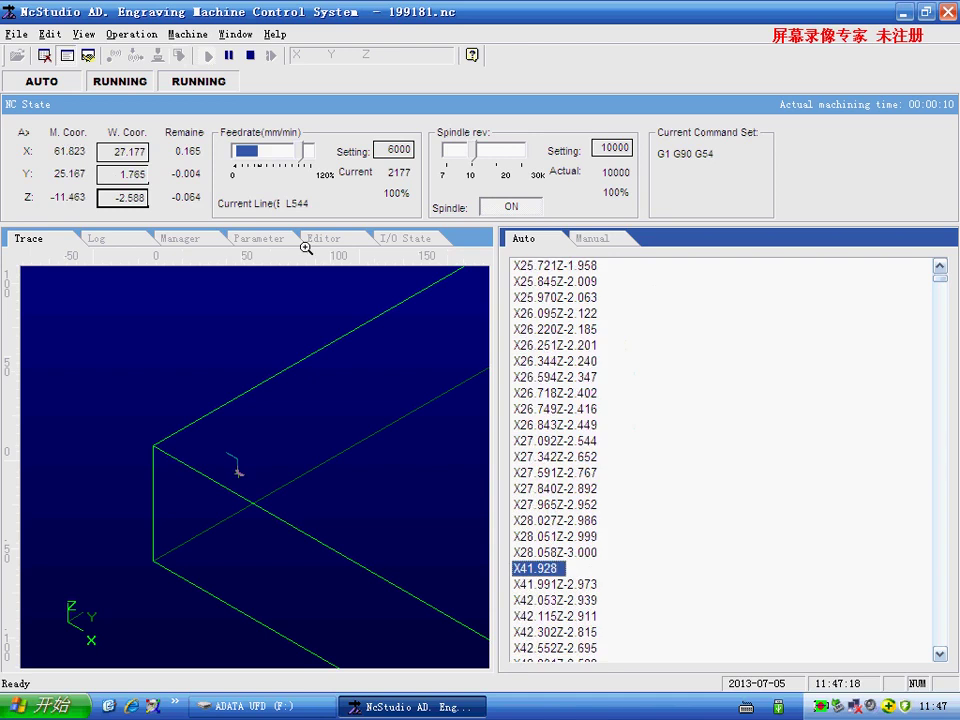
click(252, 57)
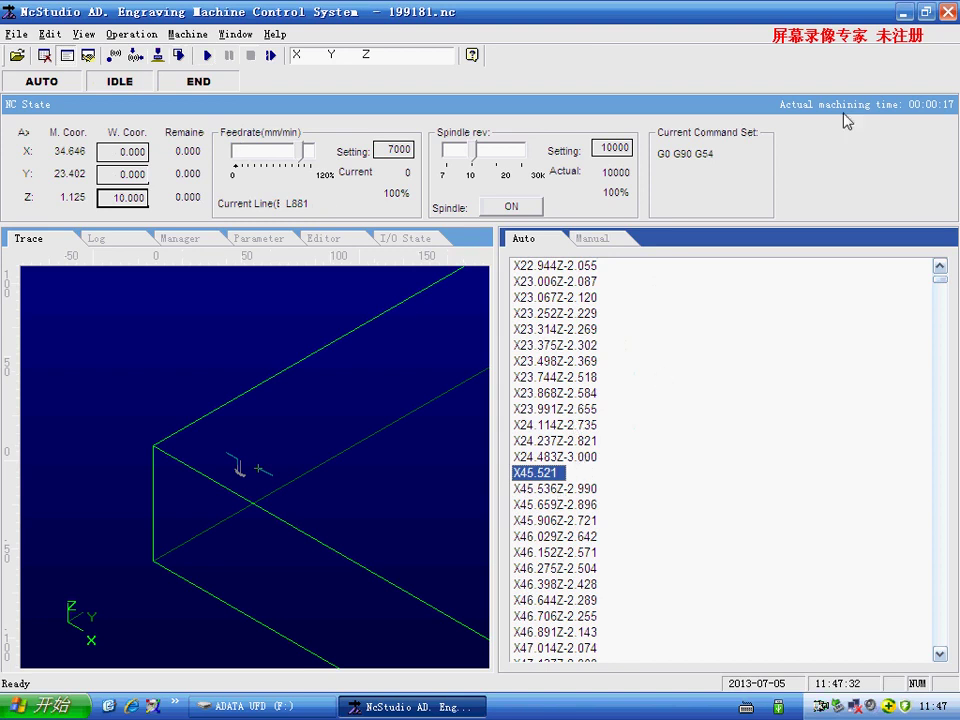
click(903, 12)
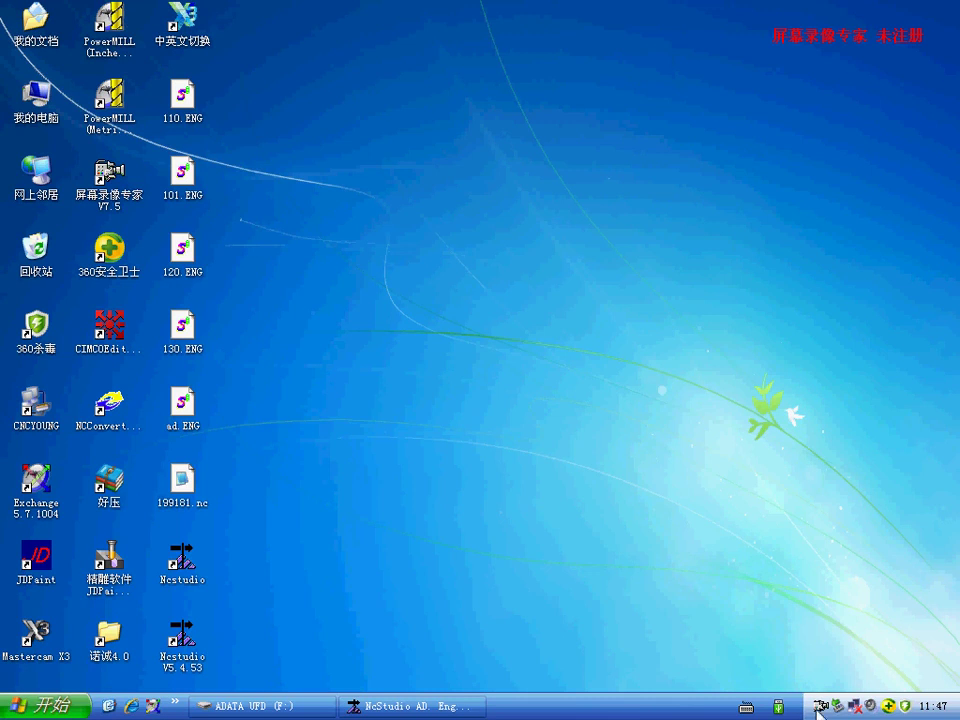